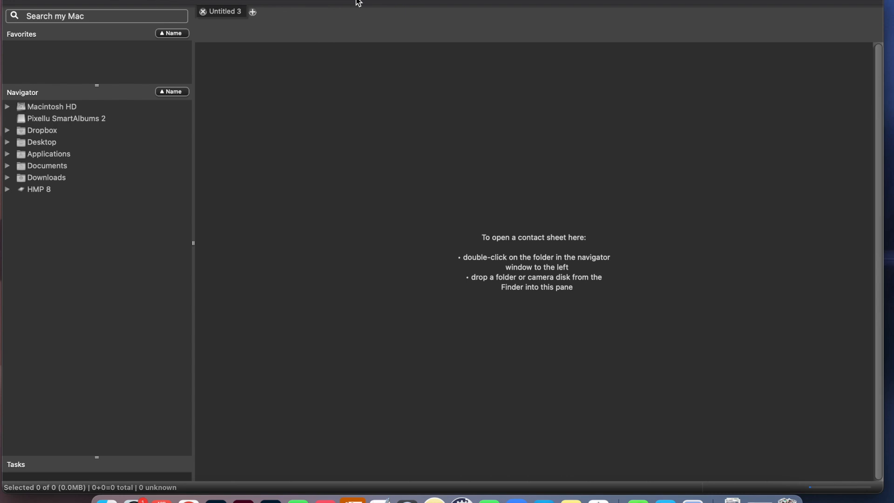
Open the 231NZ6_2 folder, inside the first raw subfolder of the 4/22 wedding on HMP 8, as a contact sheet.
drag(336, 4, 344, 4)
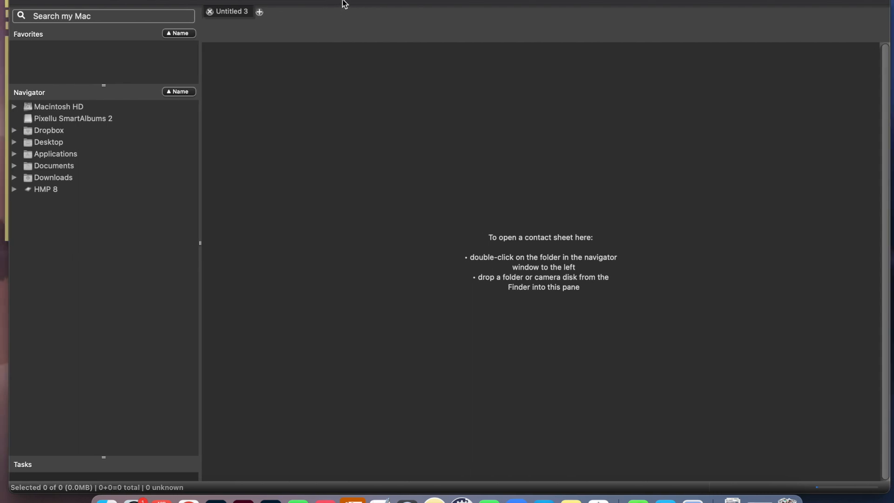
click(14, 190)
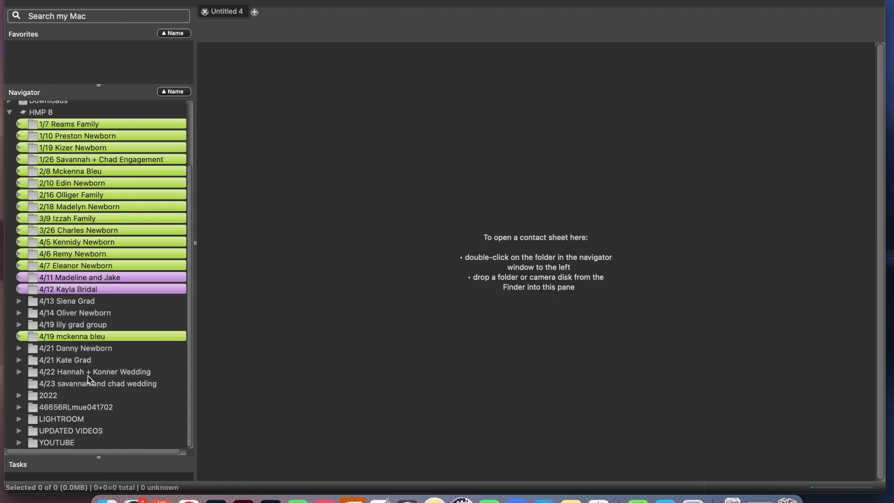
click(19, 372)
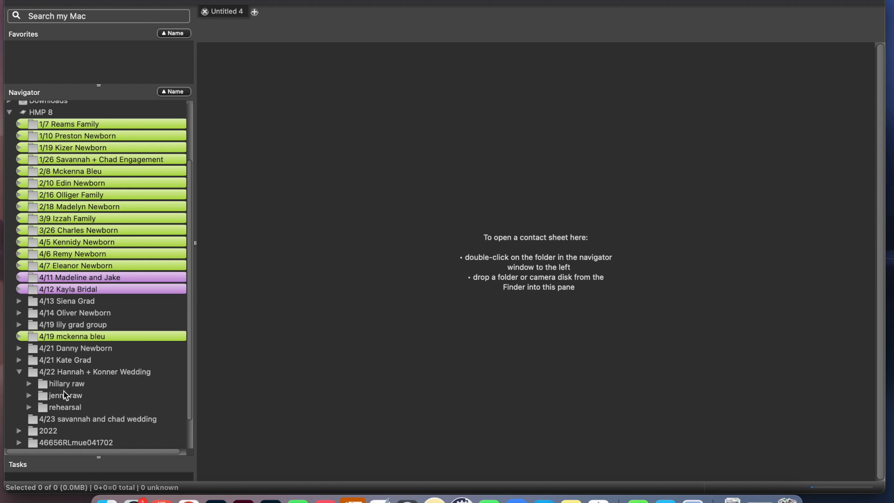
click(29, 383)
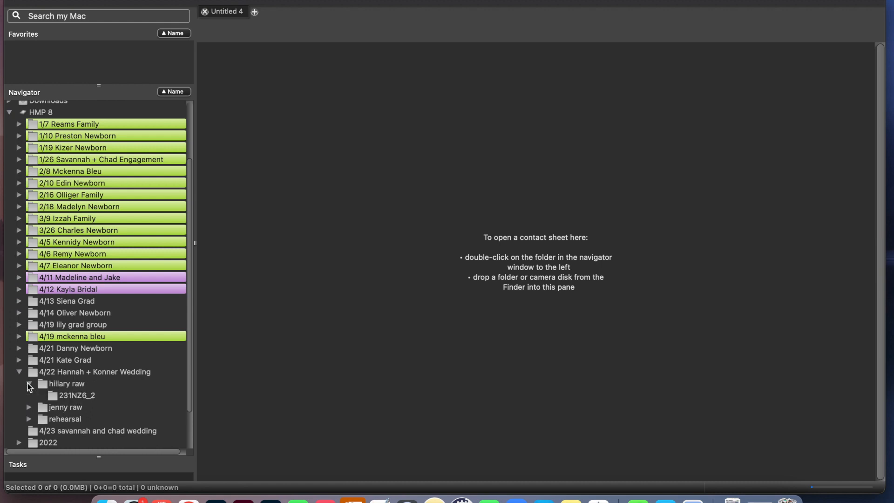
click(70, 397)
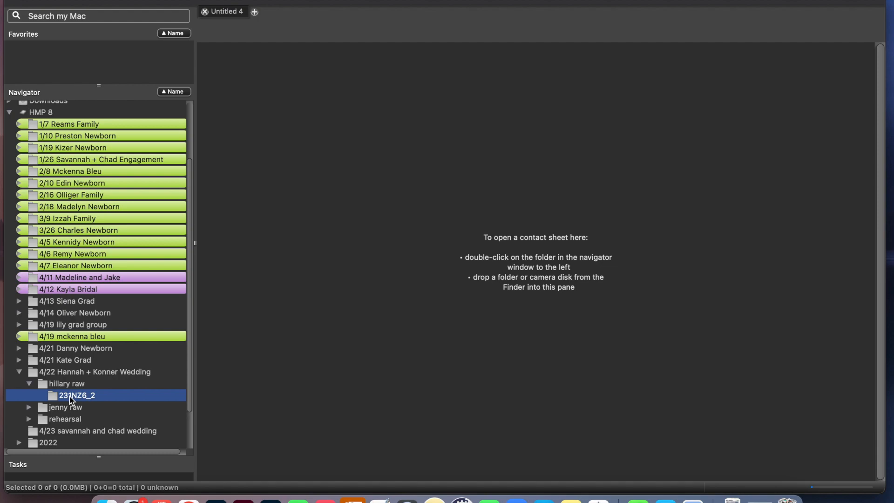
double_click(69, 396)
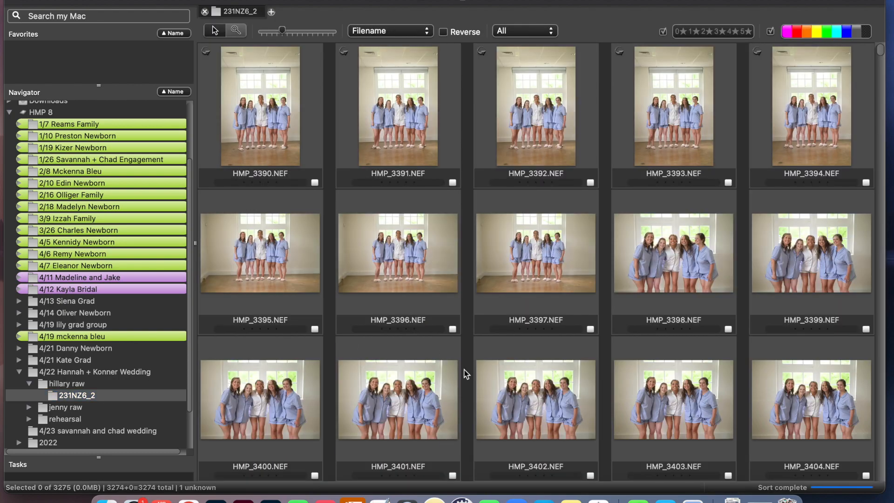
Examine the wedding thumbnails in the contact sheet, from the bridesmaid group shots through the details, bridal portraits and first looks.
scroll(463, 370, down, 15)
scroll(466, 374, down, 20)
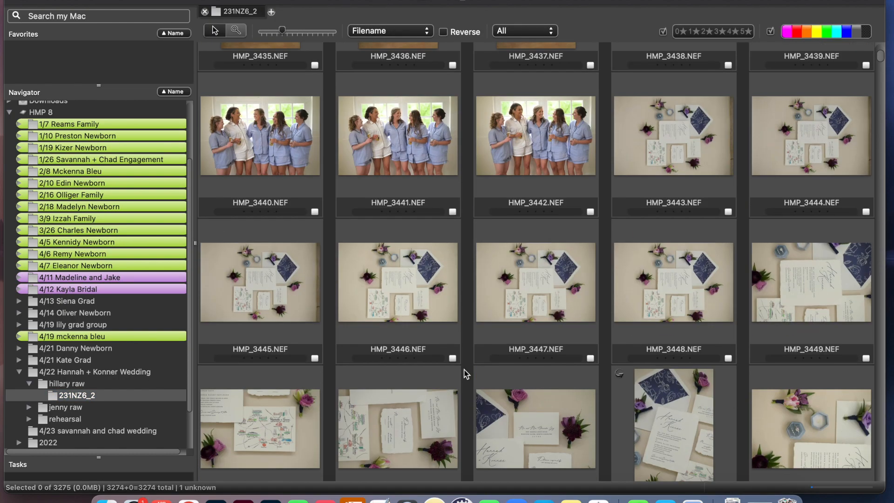
scroll(465, 374, down, 14)
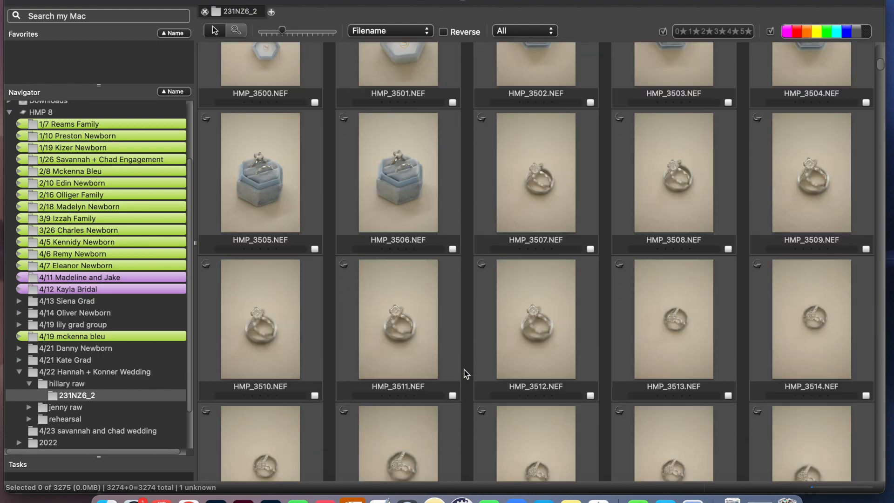
scroll(466, 374, up, 20)
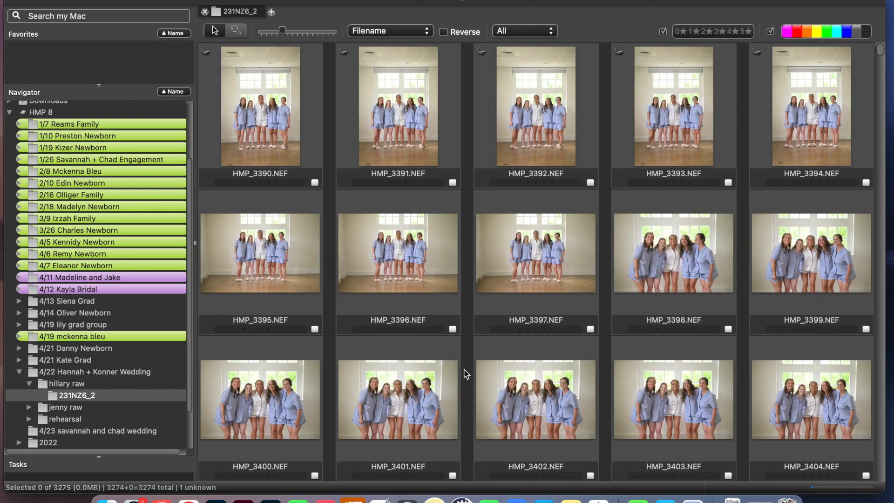
scroll(466, 374, down, 15)
scroll(466, 374, down, 20)
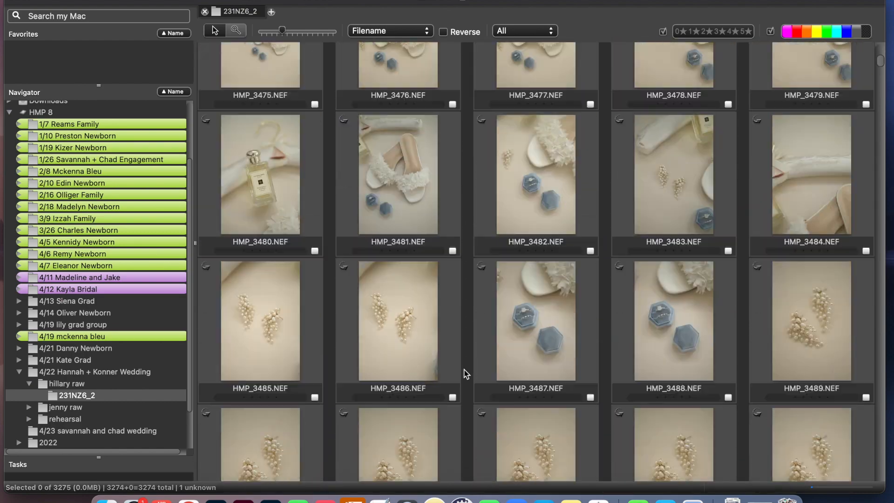
scroll(466, 374, down, 20)
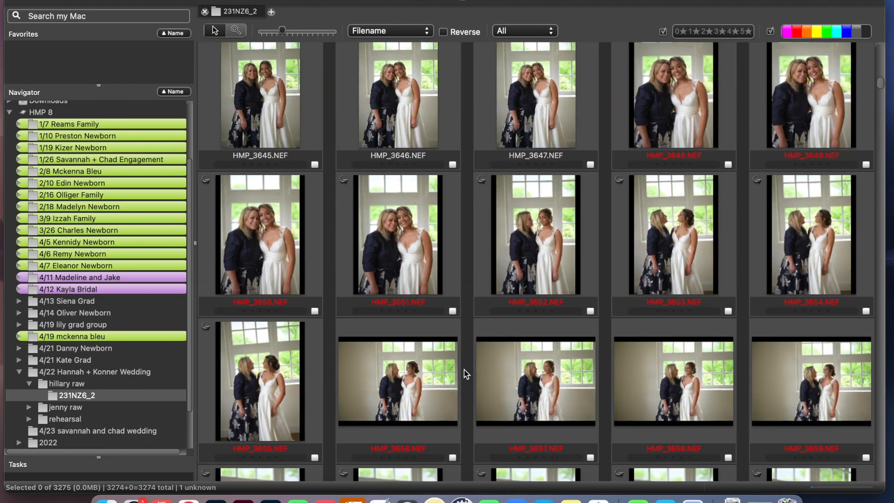
scroll(465, 373, down, 18)
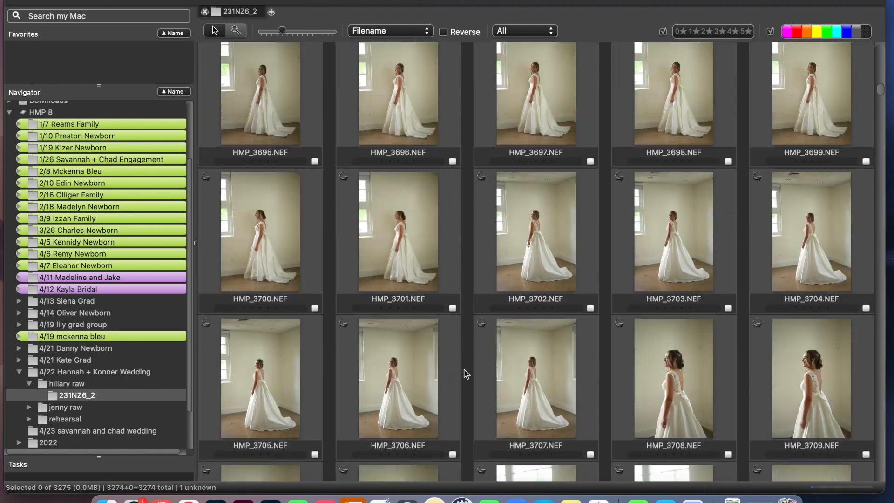
scroll(466, 374, down, 20)
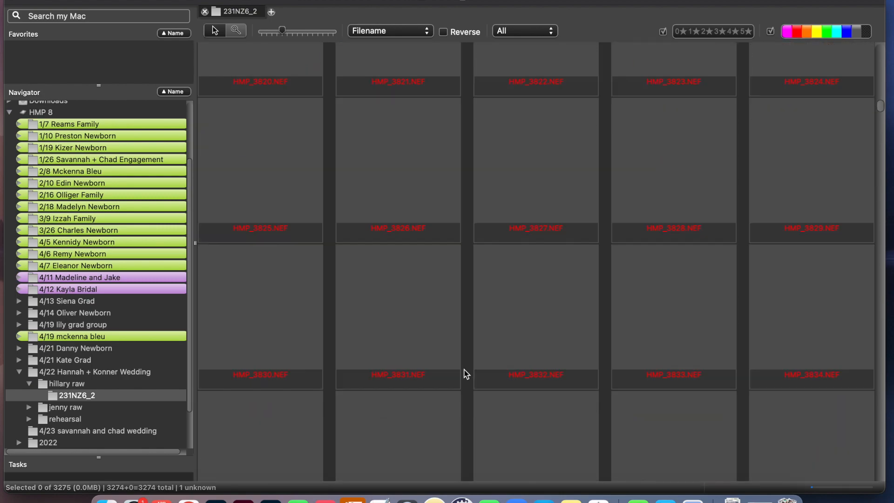
scroll(466, 374, down, 18)
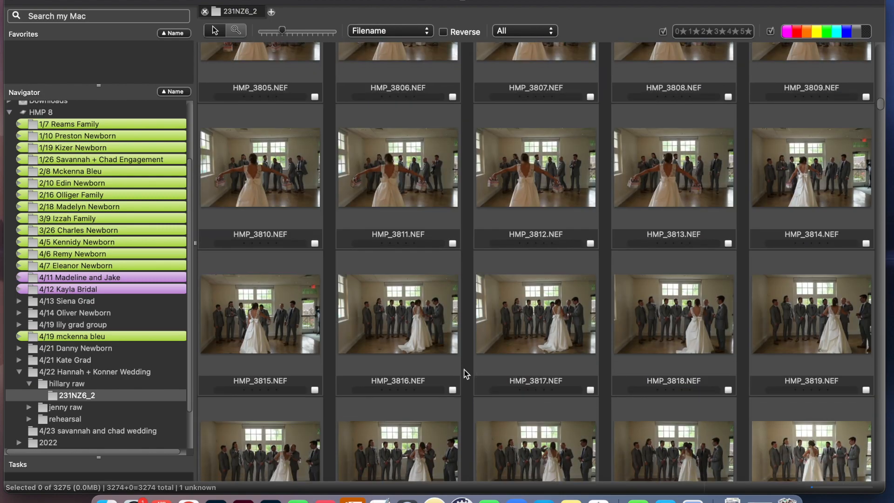
scroll(466, 373, down, 18)
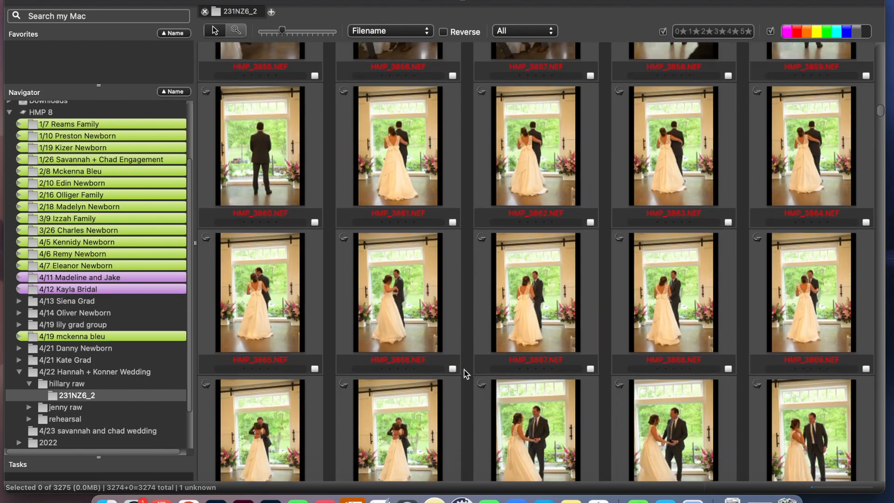
scroll(465, 374, down, 20)
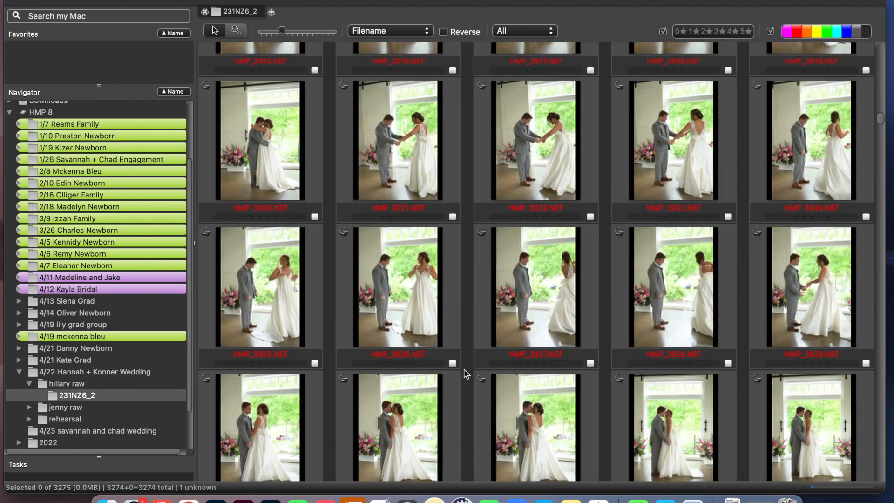
scroll(466, 374, down, 18)
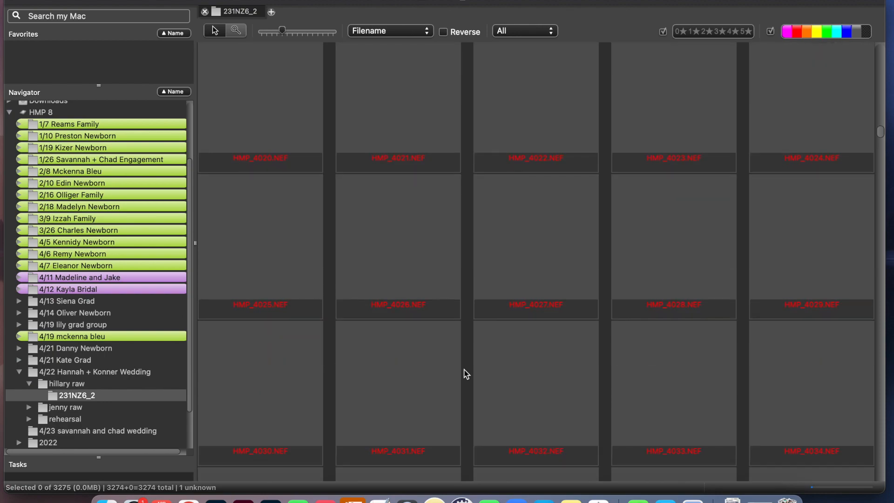
scroll(466, 374, up, 20)
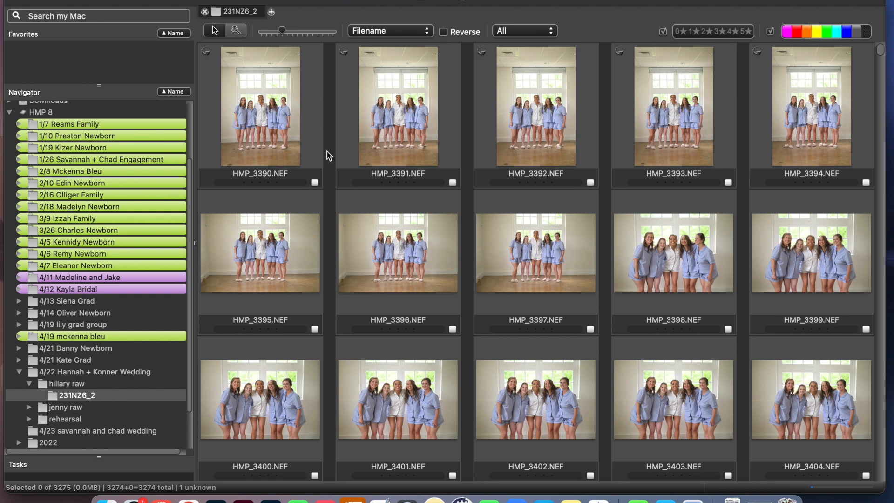
Preview the bridesmaid group photo HMP_3416.NEF at large size and mark it with the magenta color class.
scroll(591, 280, down, 6)
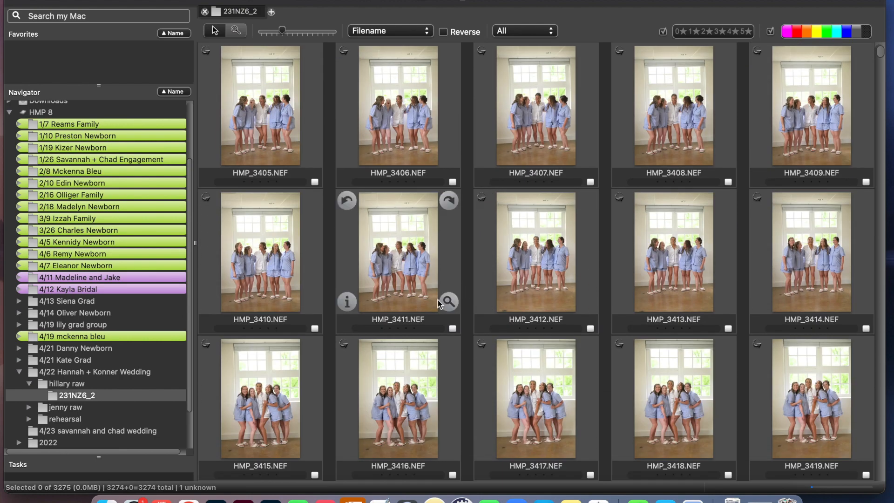
scroll(443, 436, down, 3)
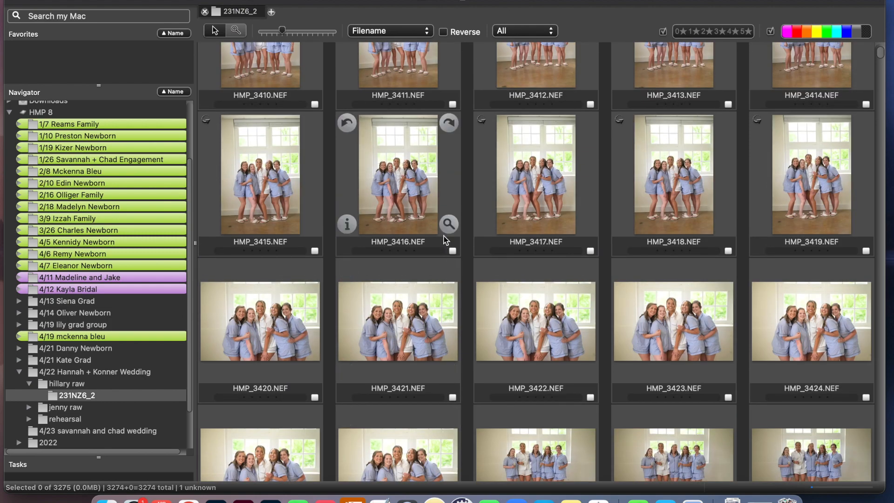
double_click(445, 230)
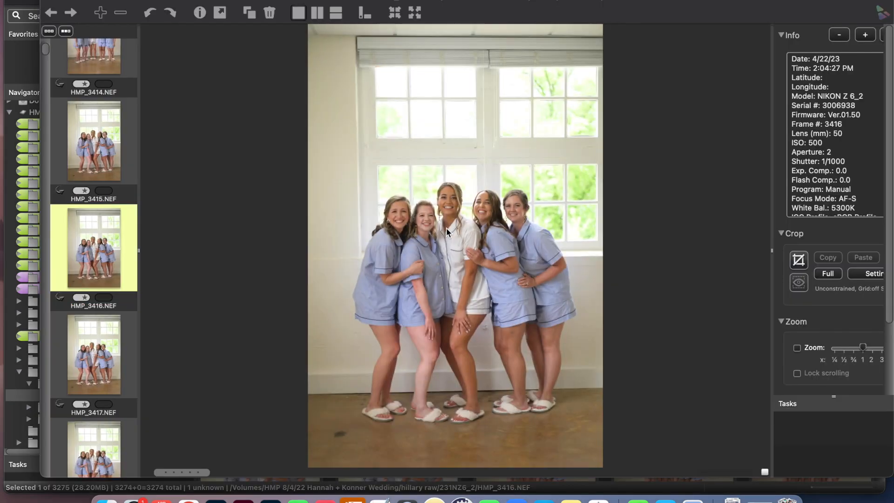
key(1)
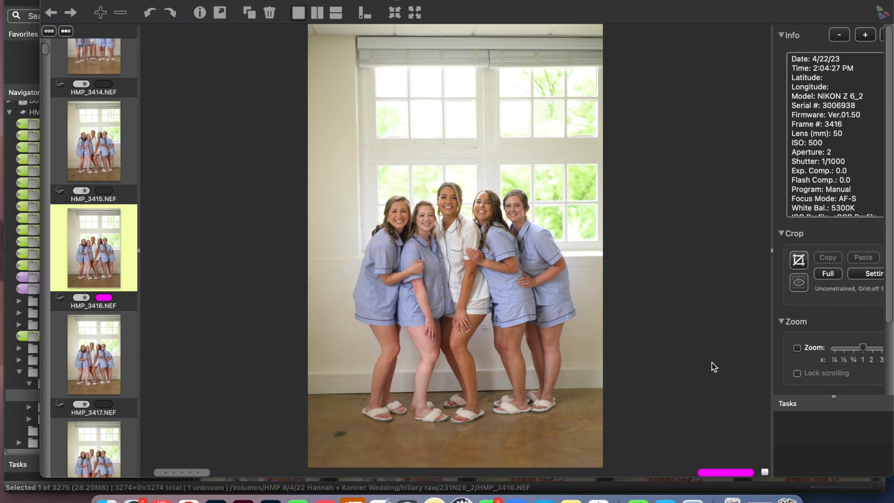
Go through the following bridesmaid photos, mark HMP_3435.NEF with the magenta color class, and return to the contact sheet.
key(Right)
key(Right)
key(Right)
key(Right)
key(Right)
key(Right)
key(Right)
key(Right)
key(Right)
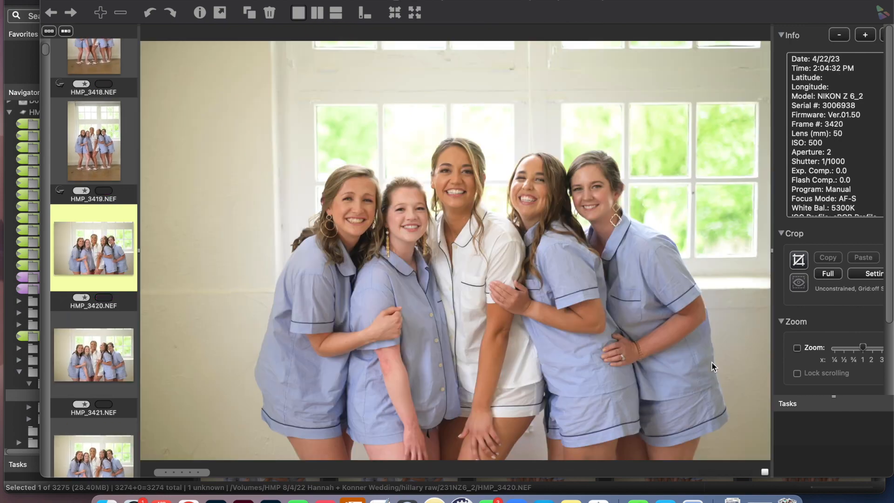
key(Right)
key(Right)
key(Right)
key(Right)
key(Right)
key(Right)
key(Right)
key(Right)
key(Right)
key(Right)
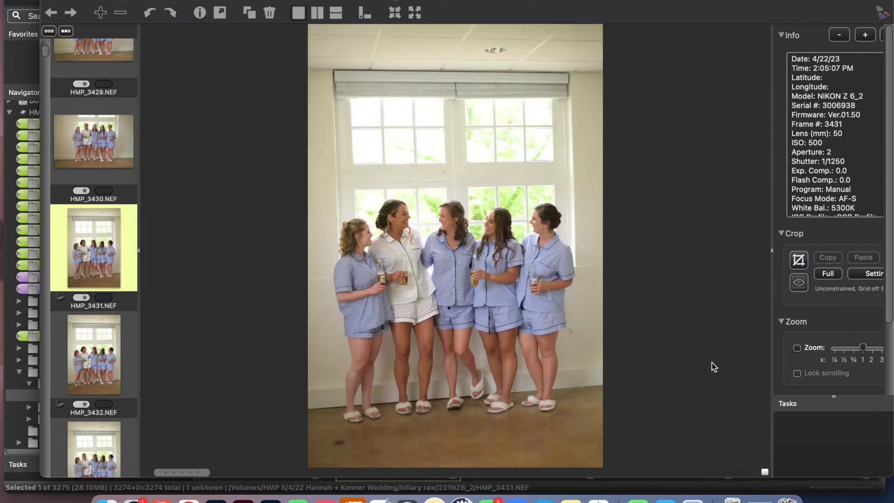
key(Right)
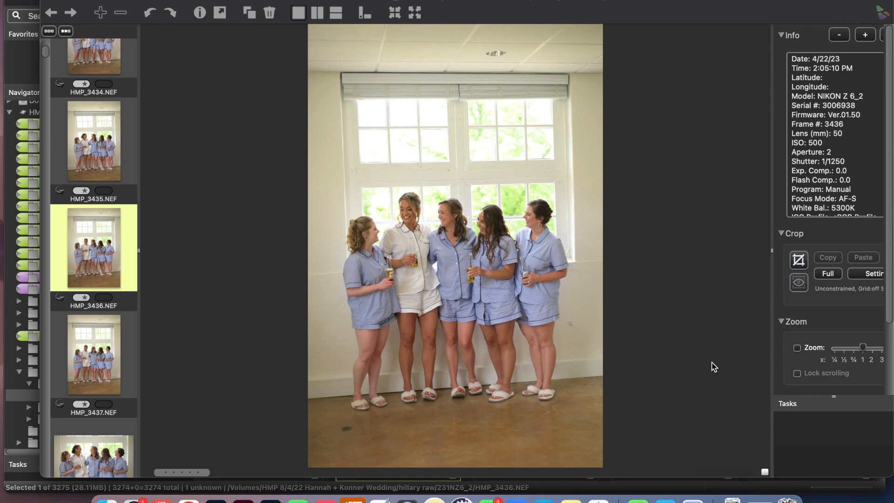
key(Right)
key(Left)
key(Left)
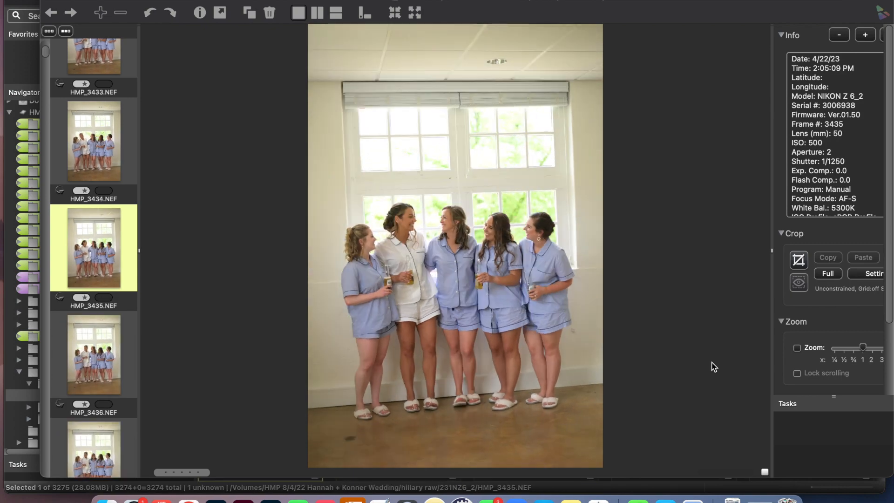
key(1)
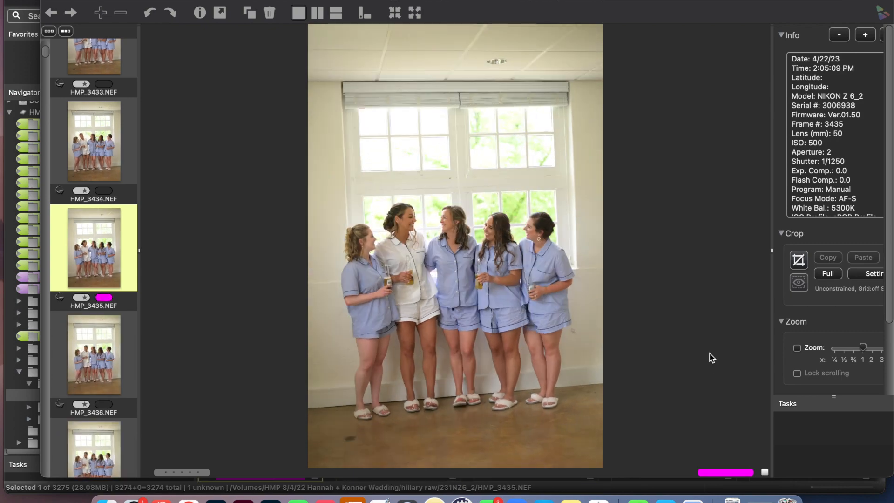
click(48, 1)
Rotate the invitation flat-lay HMP_3462.NEF counter-clockwise and mark it with the magenta color class in the large preview.
scroll(420, 279, down, 5)
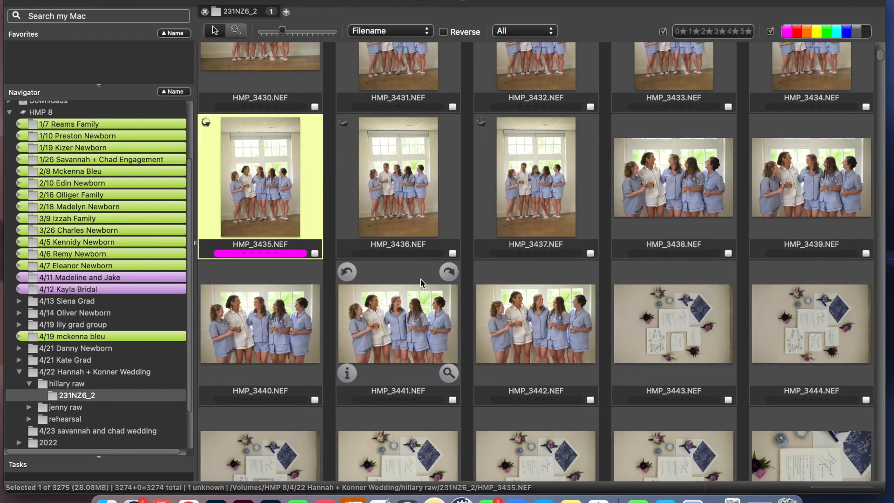
scroll(421, 280, down, 10)
scroll(420, 279, down, 6)
scroll(420, 280, up, 2)
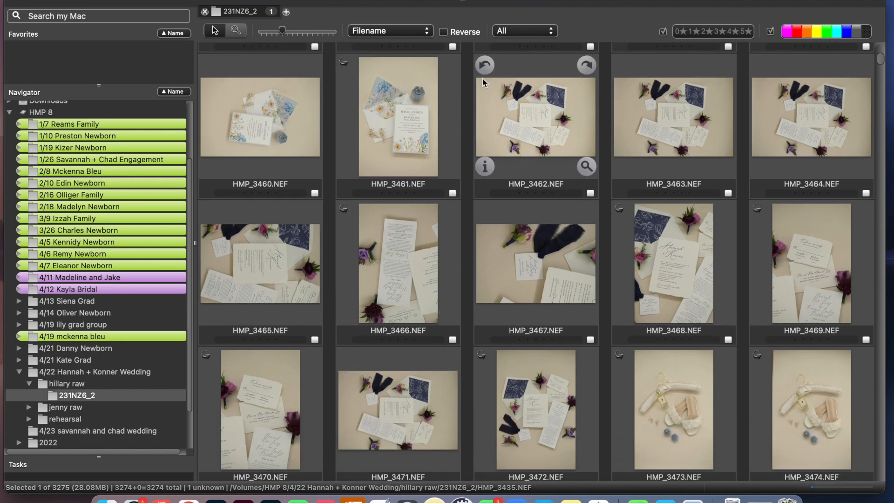
click(484, 78)
click(585, 165)
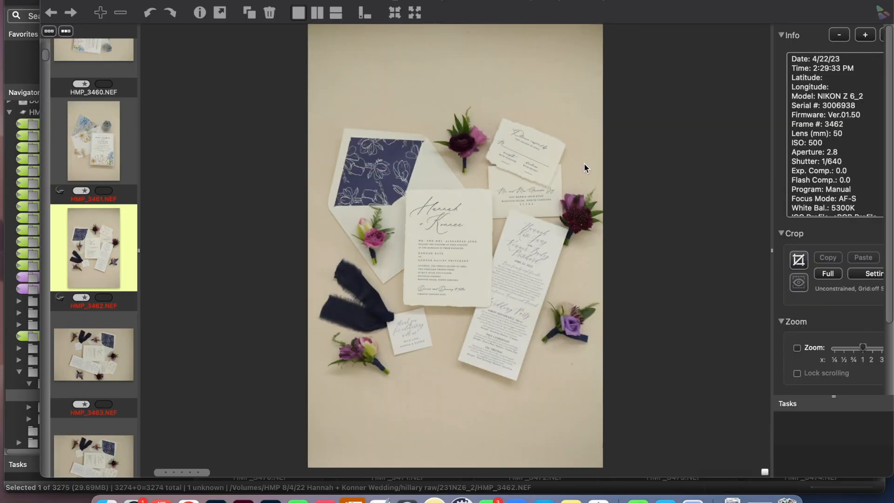
key(Right)
key(Left)
key(7)
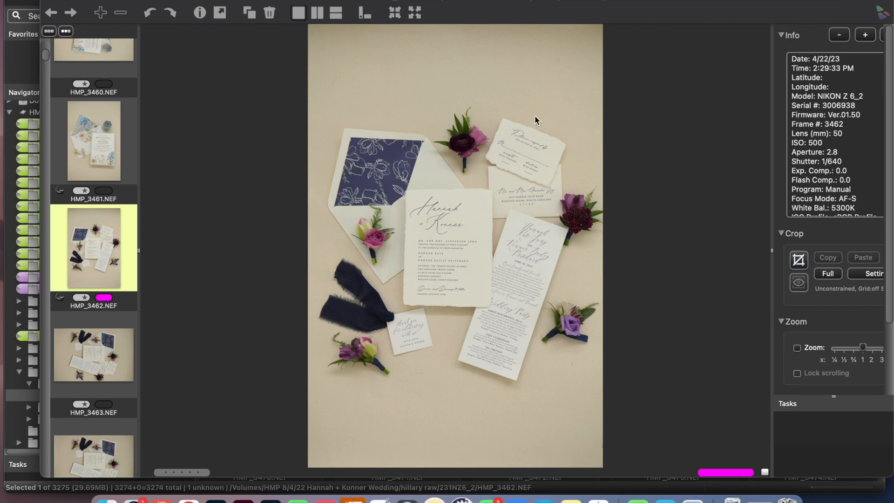
click(46, 2)
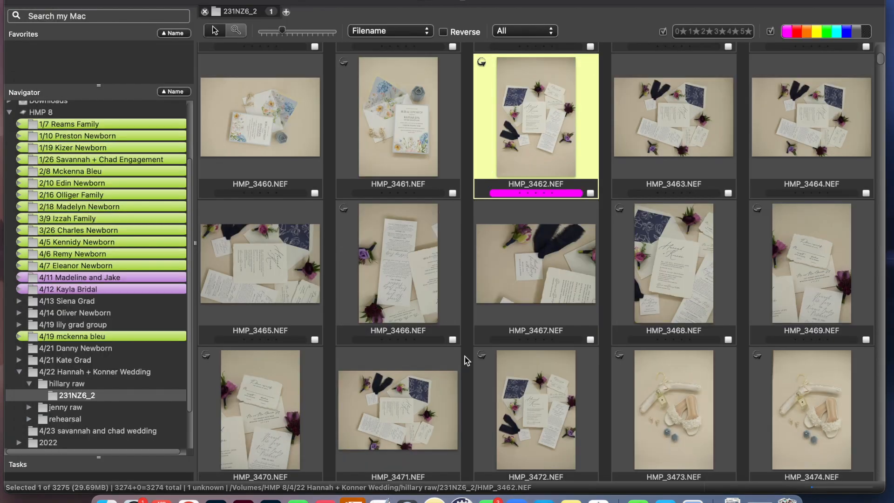
Preview the hanger, perfume and shoes photo HMP_3475.NEF and mark it with the magenta color class.
scroll(465, 356, down, 6)
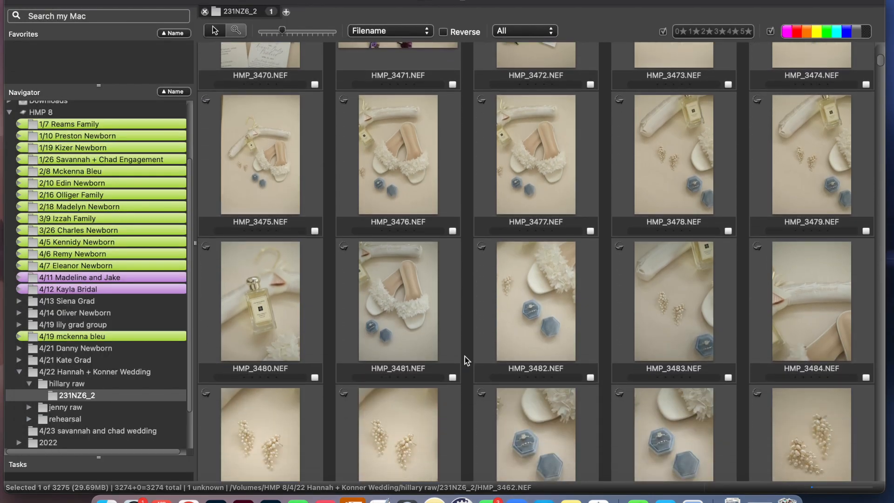
double_click(308, 202)
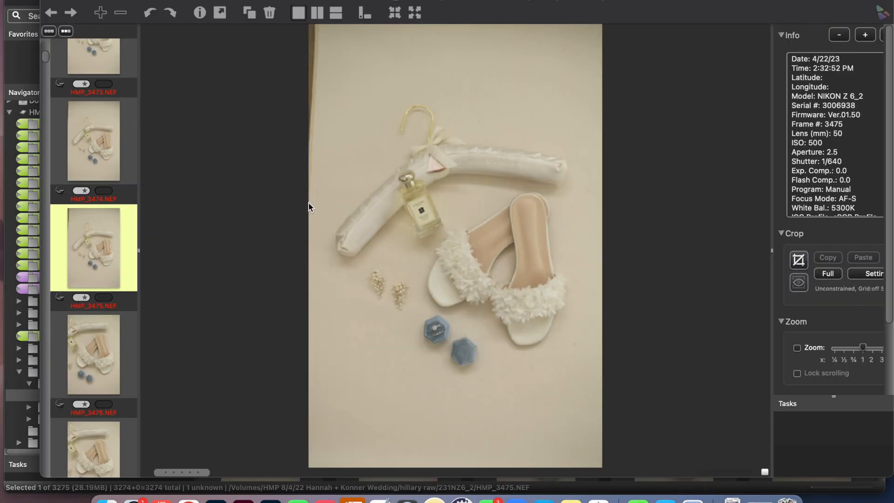
key(7)
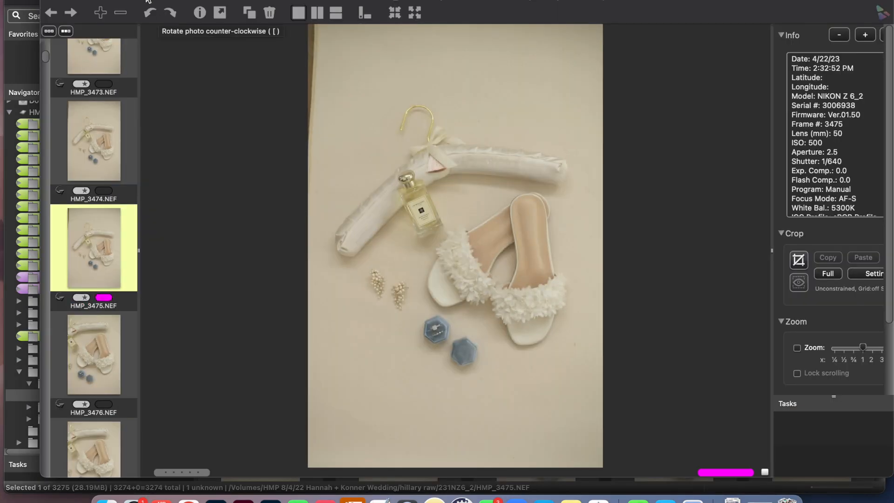
Compare the neighbouring hanger, perfume and shoes photos and mark HMP_3473.NEF with the magenta color class.
key(Left)
key(Left)
key(Right)
key(Left)
key(7)
Clear the color class of HMP_3475.NEF and return to the contact sheet.
key(Right)
key(Right)
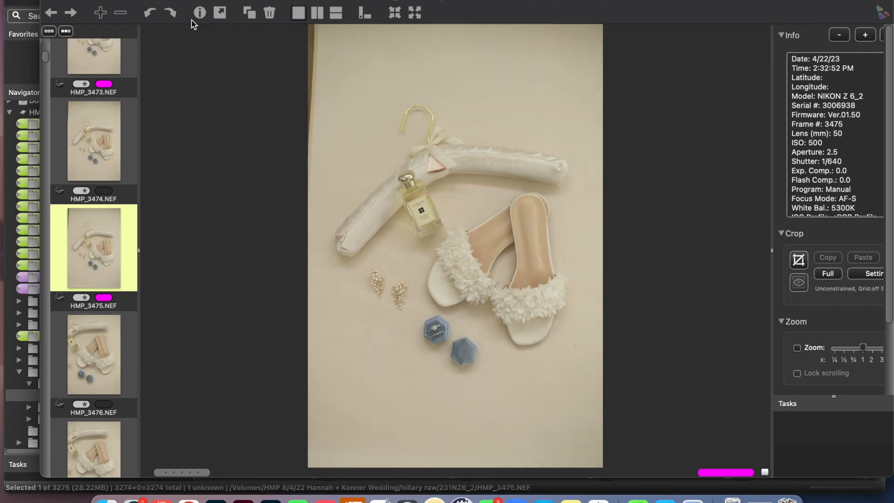
key(0)
click(48, 1)
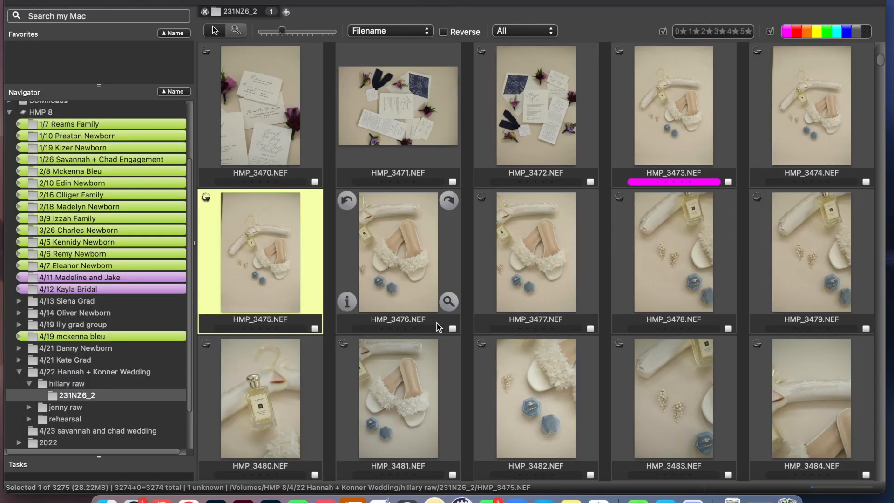
Preview the ring box photos, mark HMP_3497.NEF with the magenta color class, and return to the contact sheet.
scroll(437, 323, down, 10)
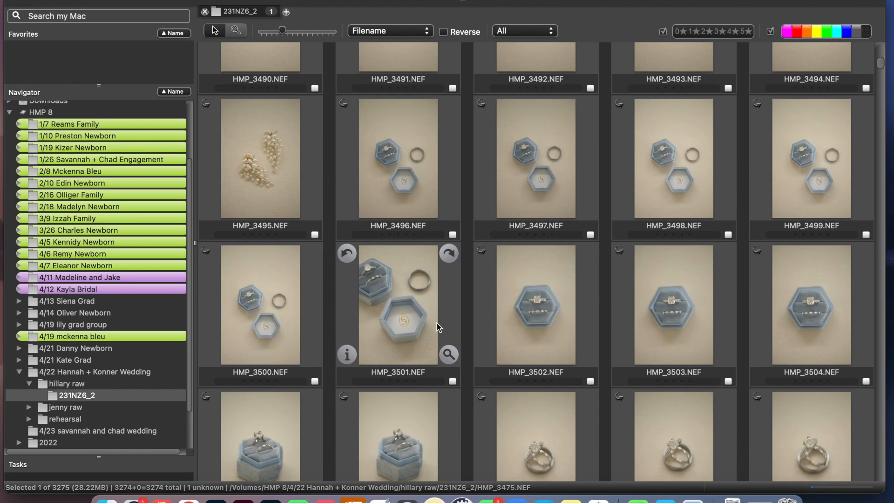
click(447, 207)
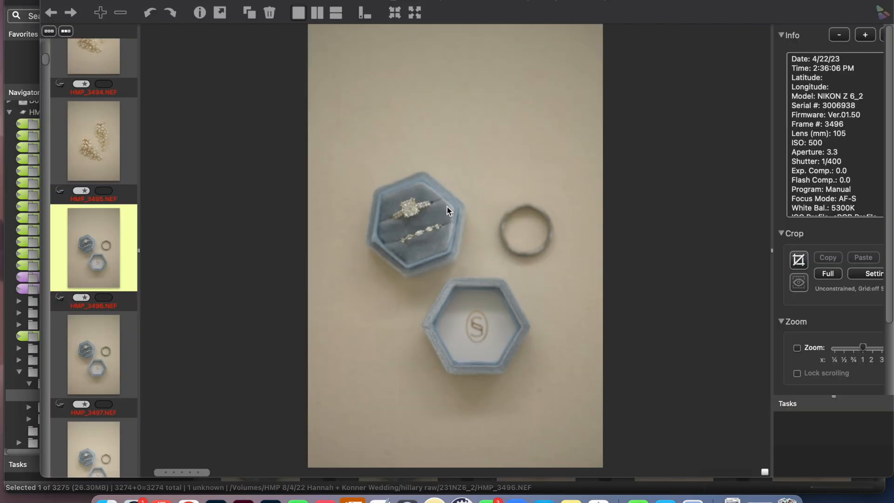
key(Right)
key(6)
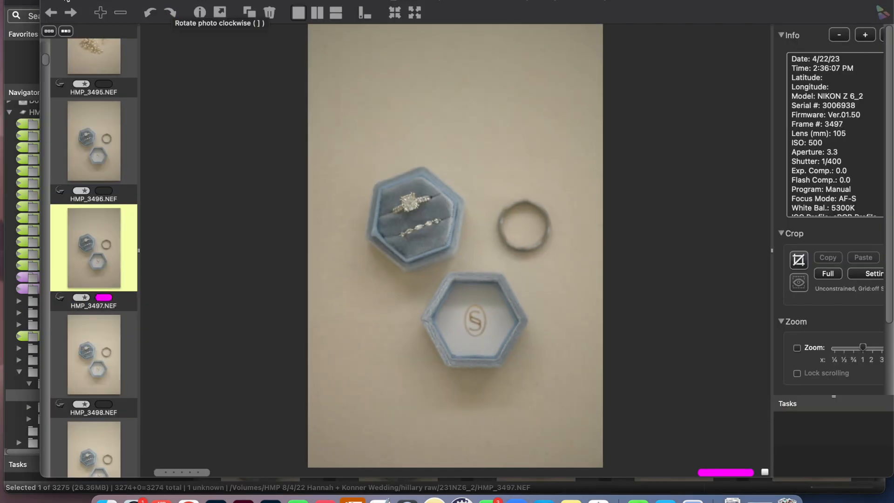
click(51, 4)
Preview the groom's suit and boutonniere close-up HMP_3582.NEF and mark it with the magenta color class.
scroll(481, 378, down, 12)
scroll(481, 378, down, 15)
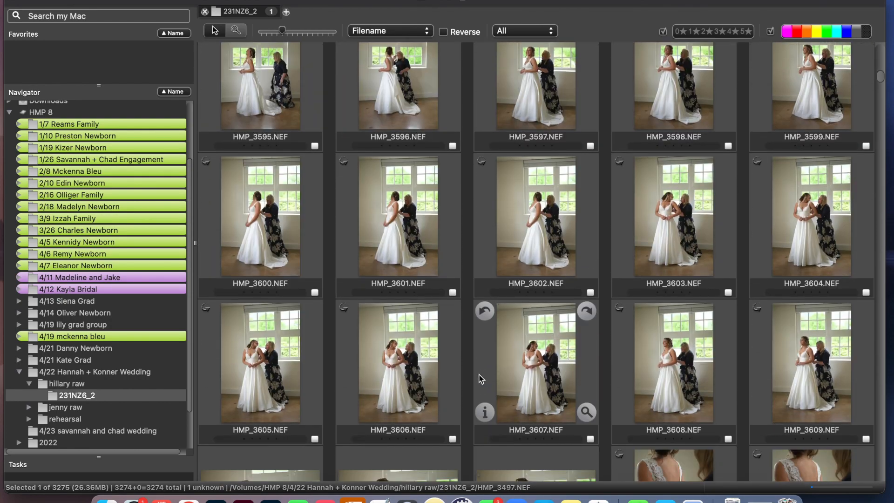
scroll(481, 378, up, 12)
click(545, 145)
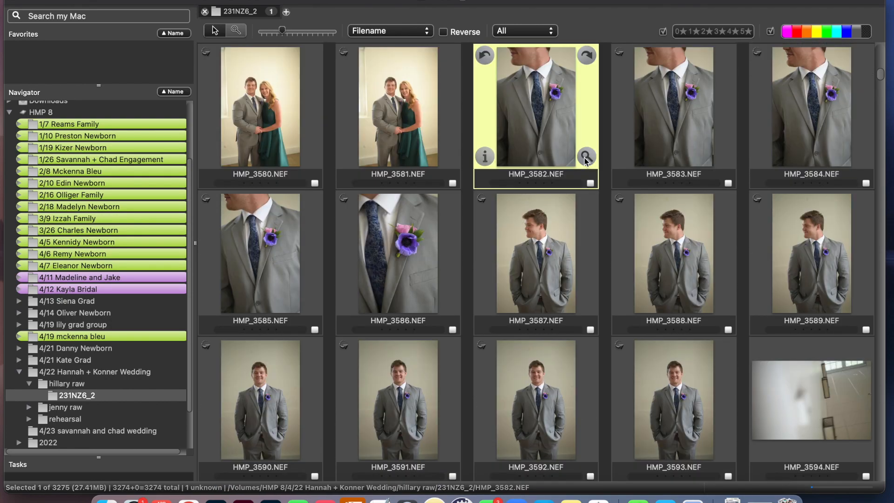
click(586, 157)
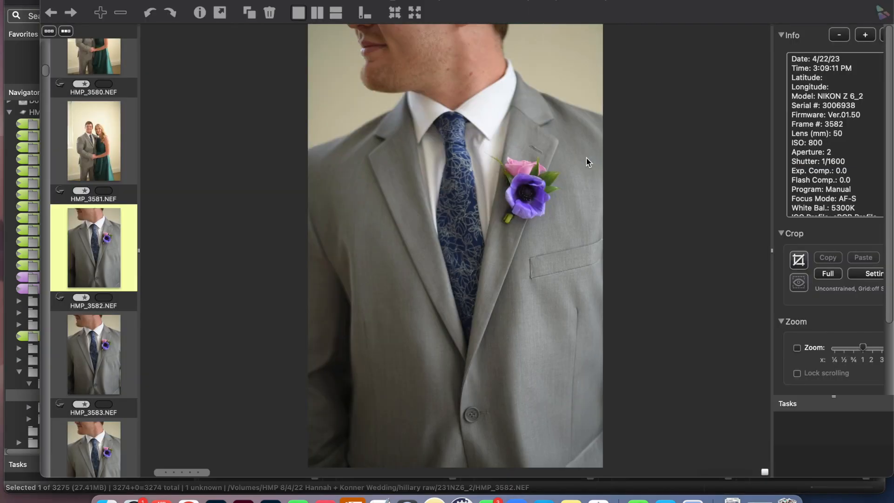
key(Right)
Go through the following groom portraits in the large preview and mark HMP_3590.NEF with the magenta color class.
key(Right)
key(Right)
key(Right)
key(Right)
key(Right)
key(Right)
key(Right)
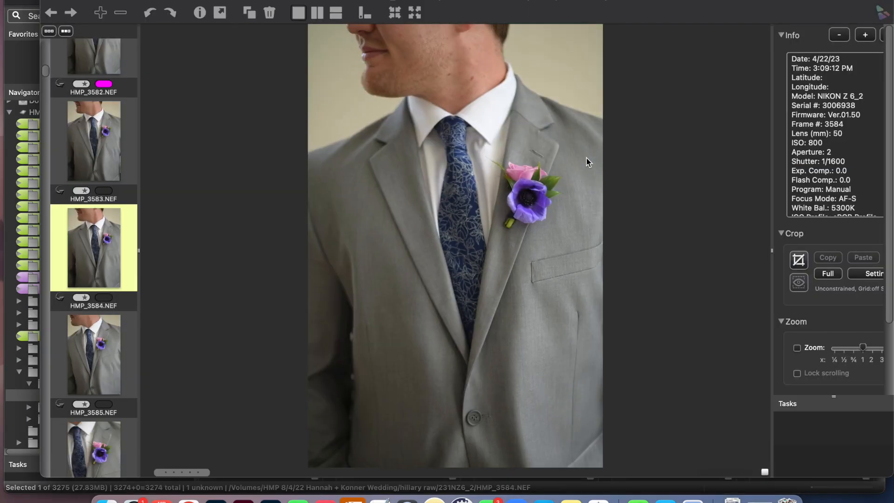
key(Right)
key(Right)
key(Right)
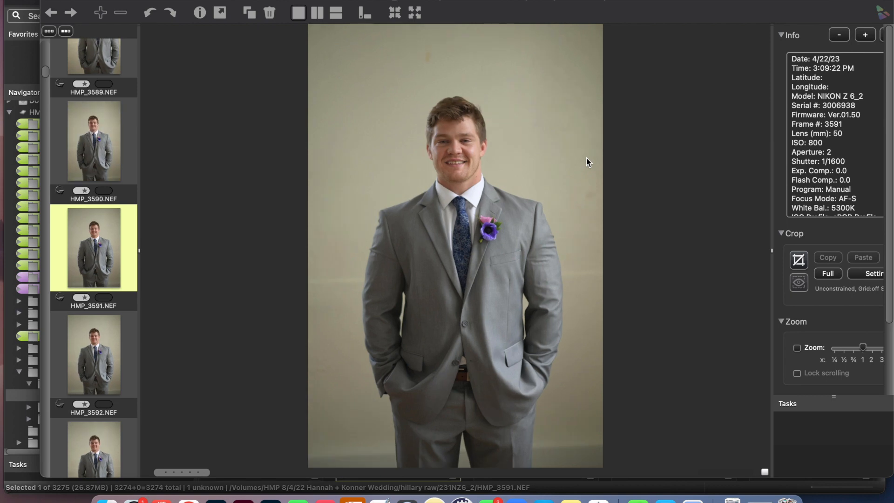
key(Right)
key(Right)
Go through the photos of the bride being dressed by the window and mark HMP_3599.NEF with the magenta color class.
key(Right)
key(Right)
key(Right)
key(Right)
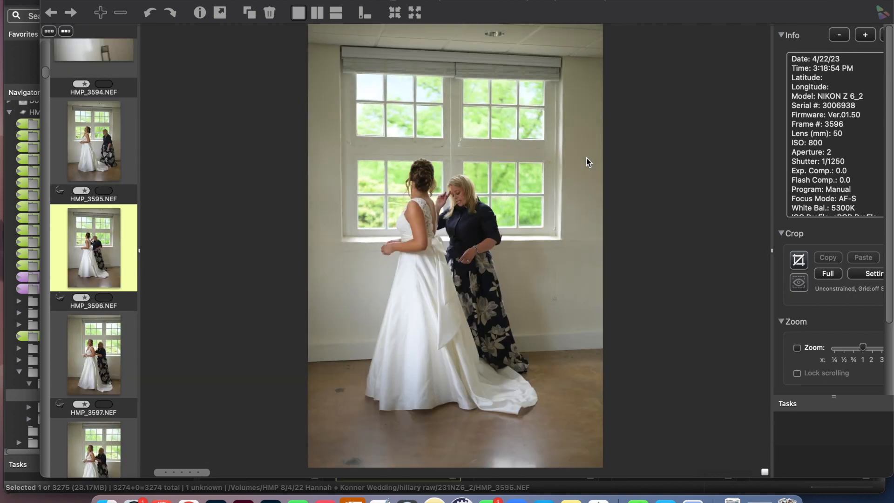
key(Right)
key(Left)
key(Right)
key(Right)
key(Right)
key(Right)
key(Right)
key(Right)
key(Right)
key(Right)
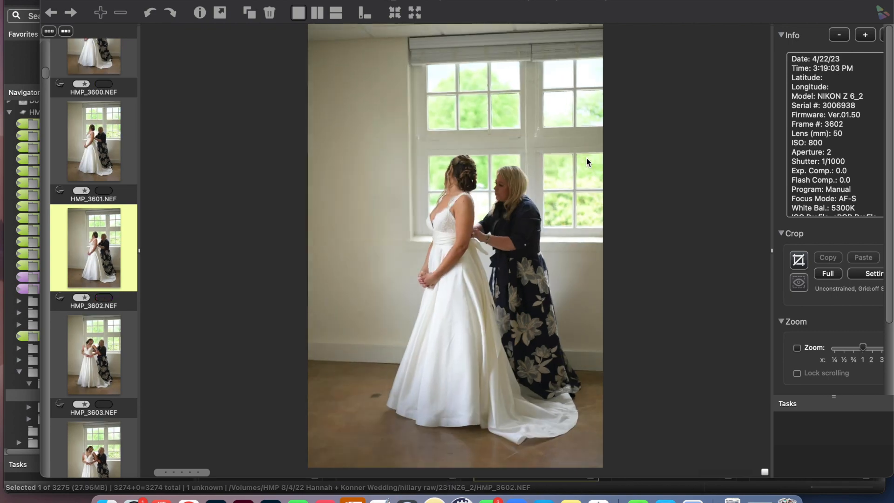
Review the dress-fastening photos and mark the bow close-up HMP_3615.NEF with the magenta color class.
key(Right)
key(Right)
key(Right)
key(Right)
key(Right)
key(Right)
key(Right)
key(Right)
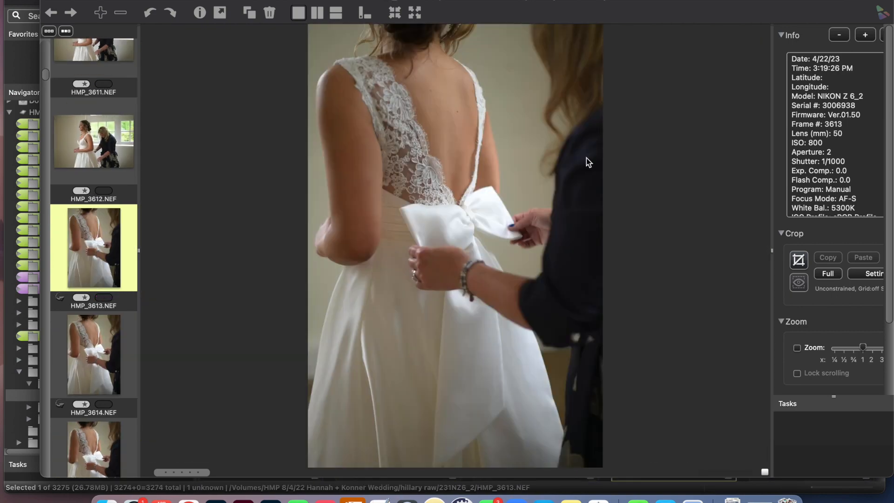
key(Right)
key(Right)
key(Right)
key(Right)
key(Right)
key(Right)
key(Right)
key(Right)
key(Right)
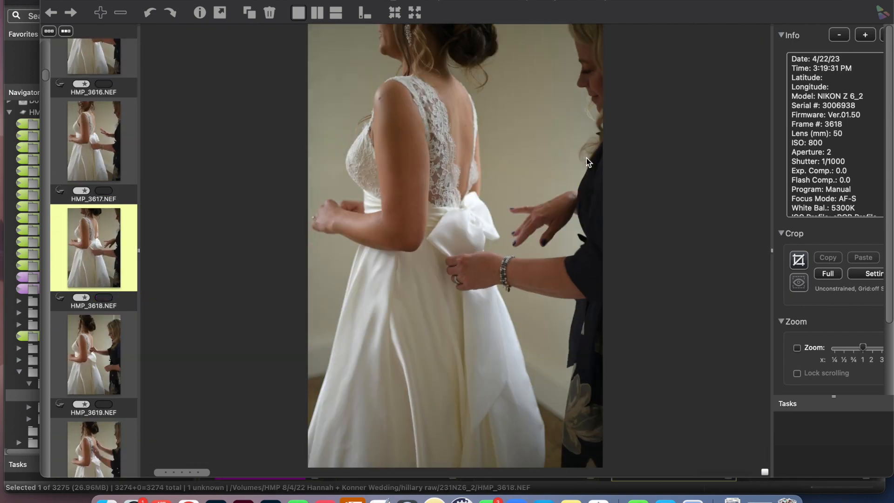
Compare the photos of the bride smiling at the woman beside her, mark HMP_3629.NEF magenta, and return to the contact sheet.
key(Right)
key(Right)
key(Right)
key(Right)
key(Right)
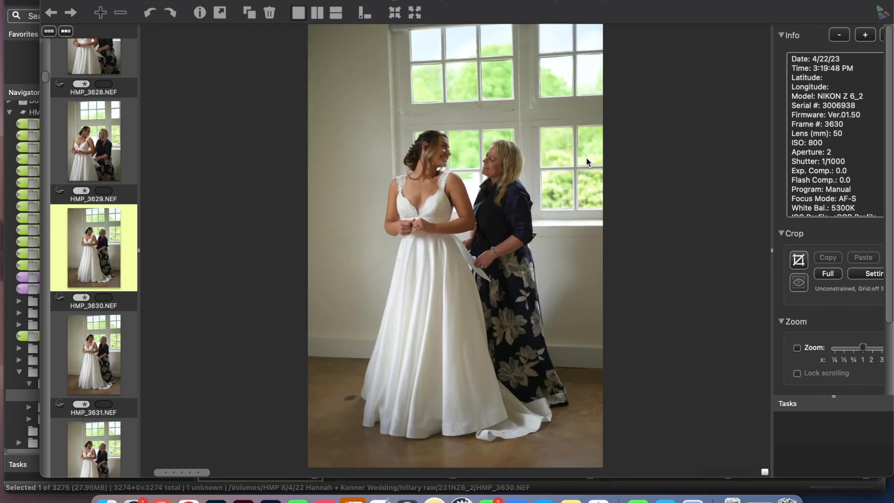
key(1)
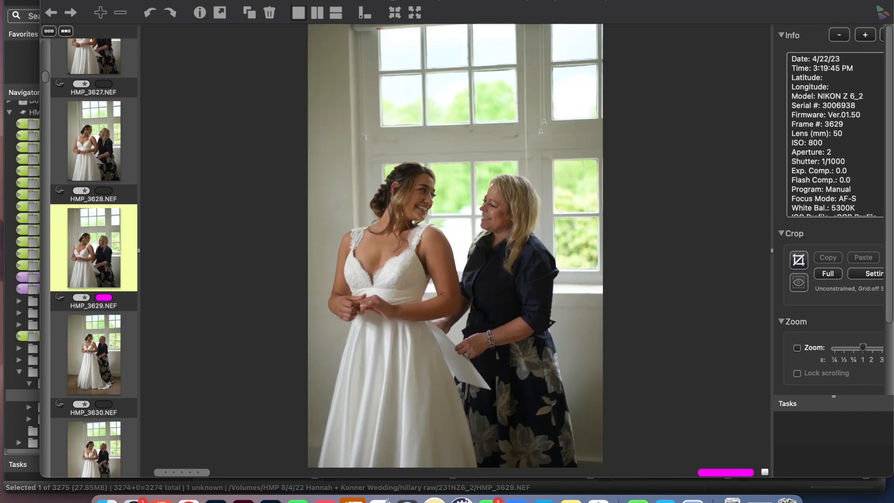
click(49, 1)
Preview the bride's earring photo HMP_3672.NEF, mark it with the magenta color class, and return to the contact sheet.
scroll(434, 265, down, 15)
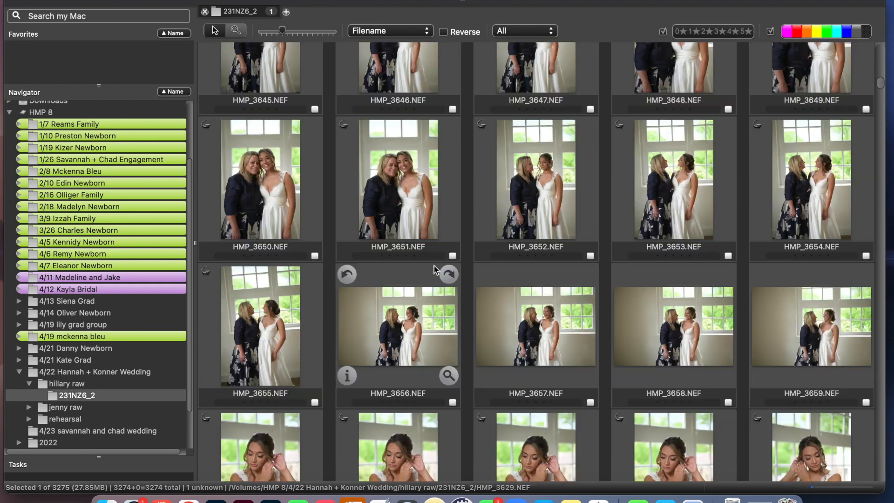
scroll(434, 269, down, 5)
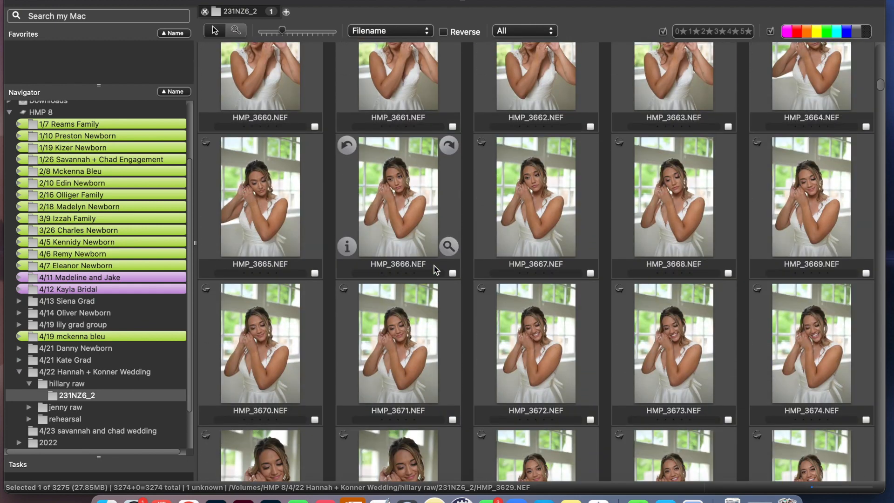
click(586, 393)
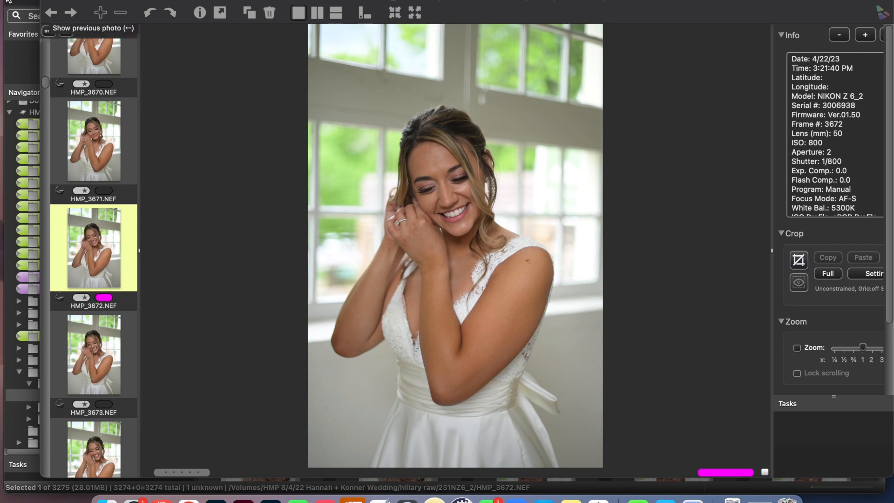
click(51, 1)
Look through the solo bridal portraits and mark HMP_3702.NEF and HMP_3736.NEF with the magenta color class.
scroll(491, 386, down, 10)
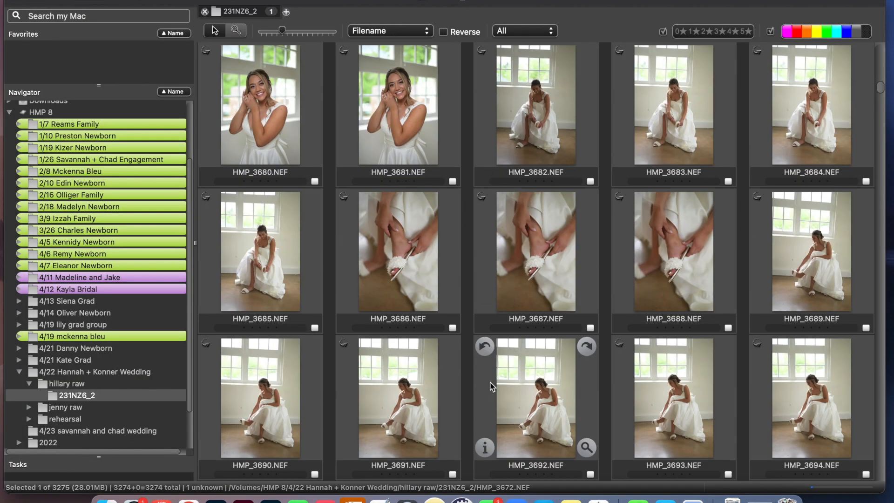
scroll(491, 386, down, 10)
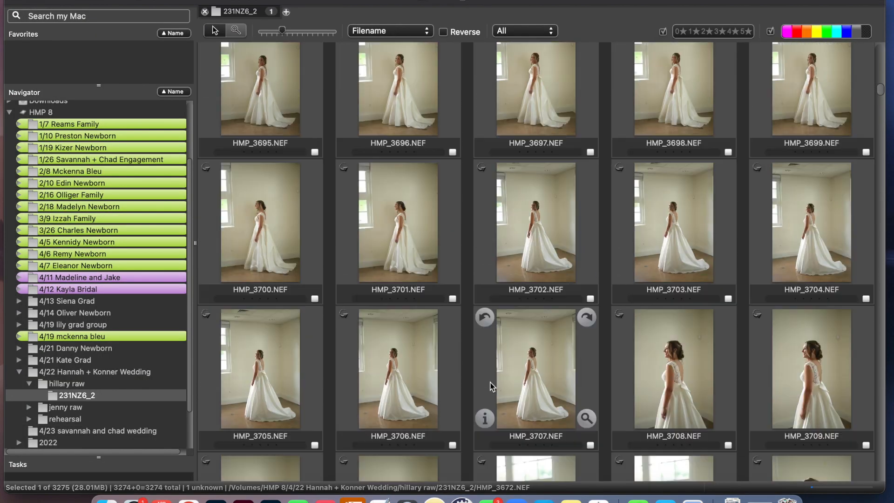
scroll(492, 386, down, 6)
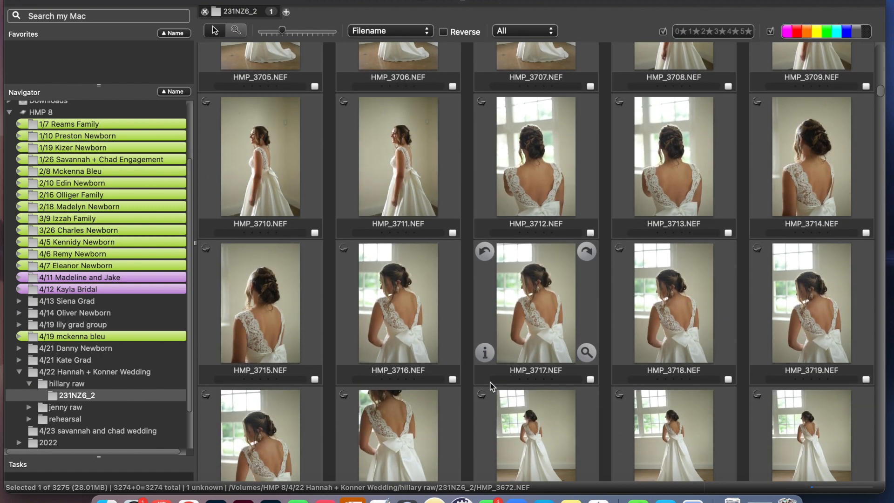
scroll(492, 385, up, 6)
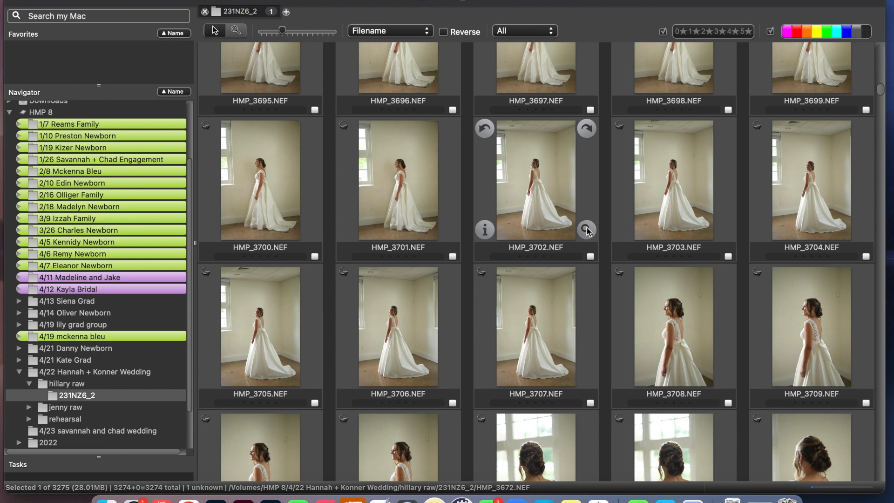
double_click(586, 227)
key(1)
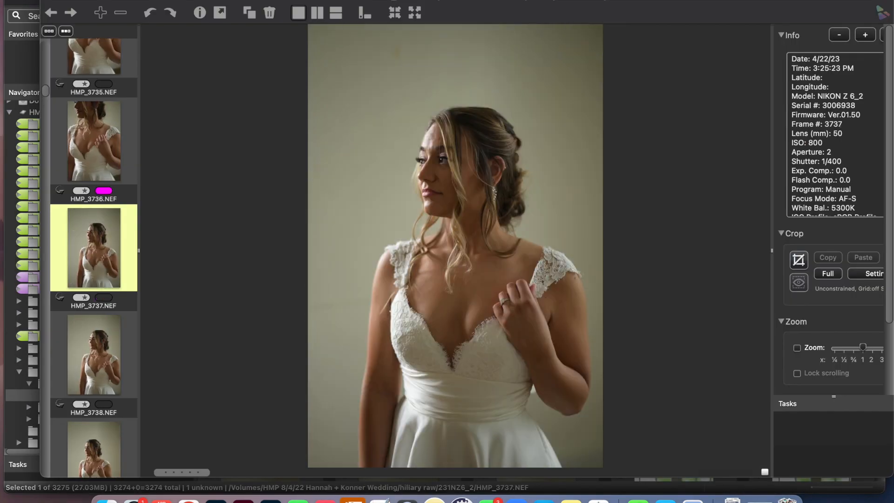
Go through the following bridal portraits and mark HMP_3767.NEF, HMP_3772.NEF and HMP_3787.NEF with the magenta color class.
key(Right)
key(Right)
key(Right)
key(Right)
key(Right)
key(Right)
key(Right)
key(Right)
key(Right)
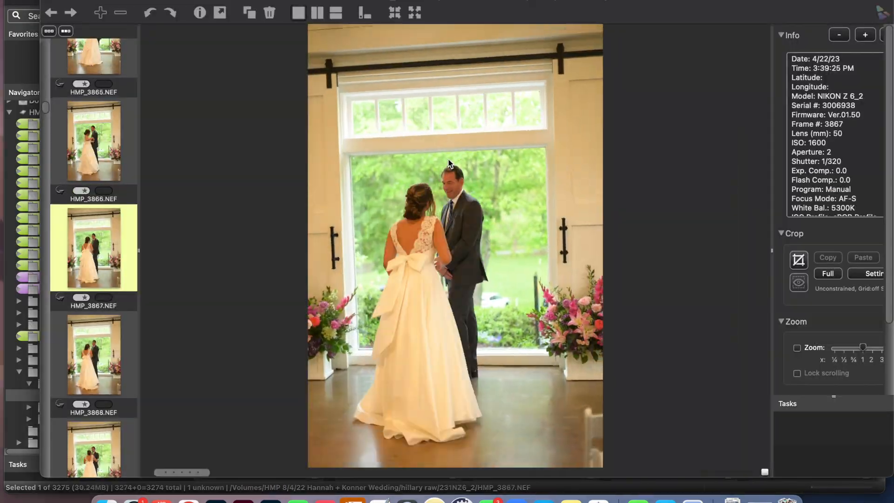
Go through the couple, groomsmen and reception photos, marking HMP_3867.NEF, HMP_3912.NEF and HMP_6241.NEF with the magenta color class.
key(Right)
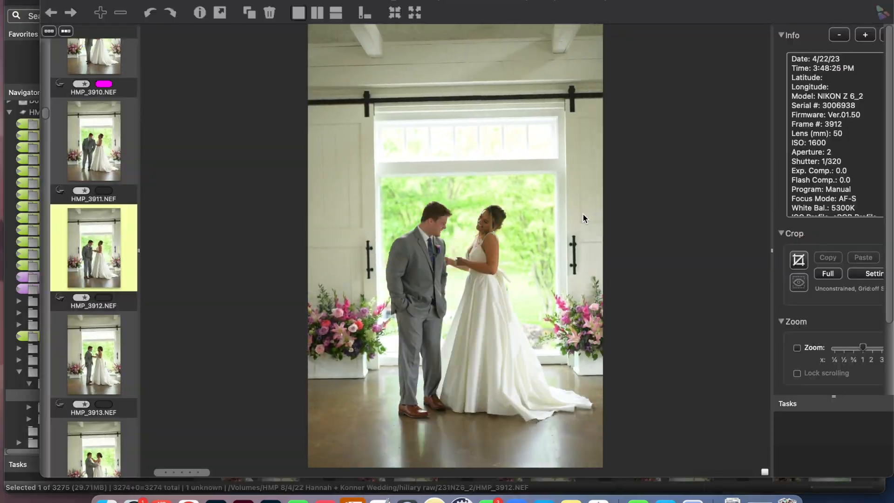
key(Right)
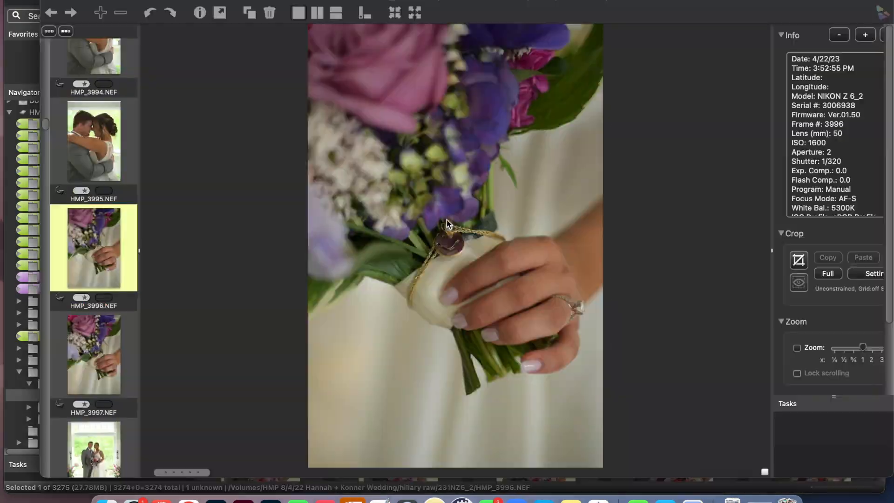
key(Right)
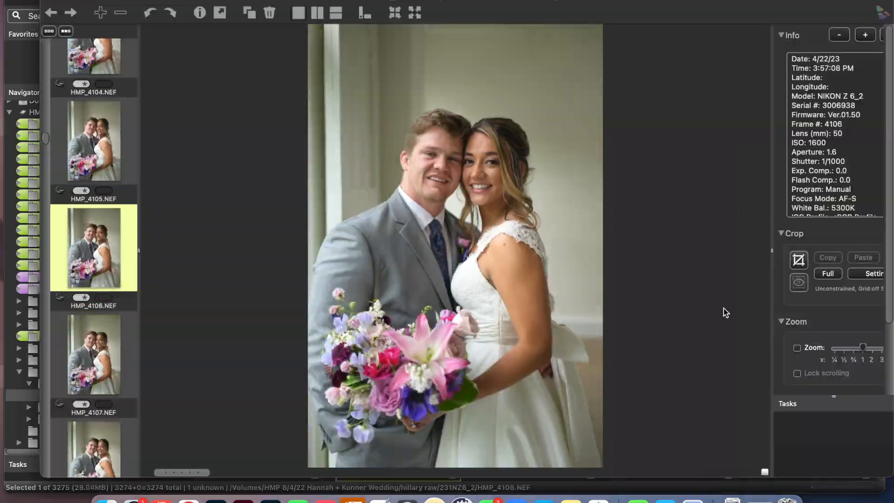
key(Right)
key(Right)
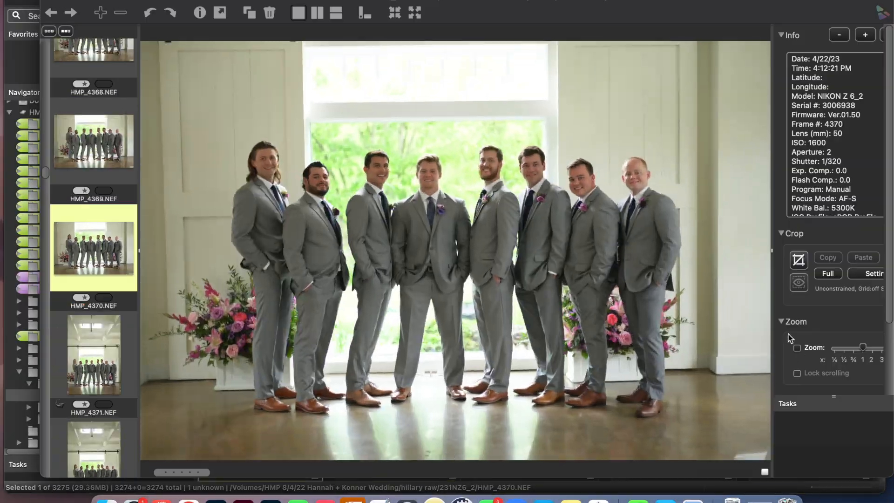
key(1)
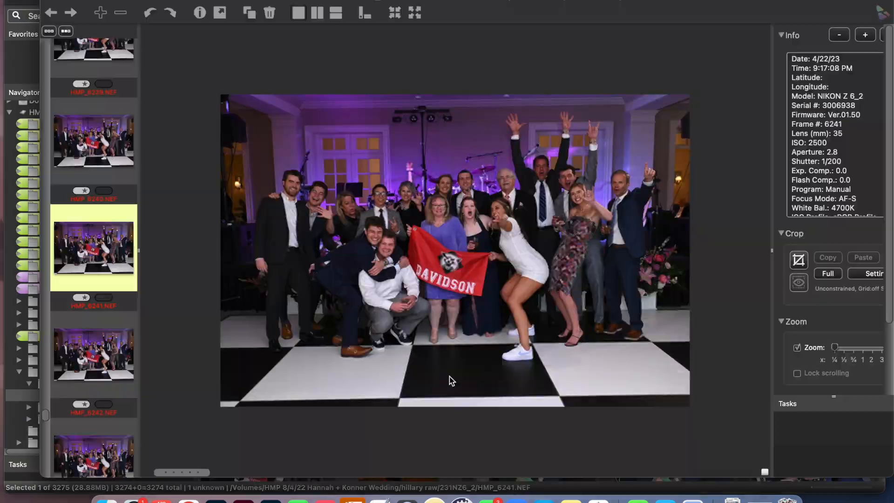
click(397, 231)
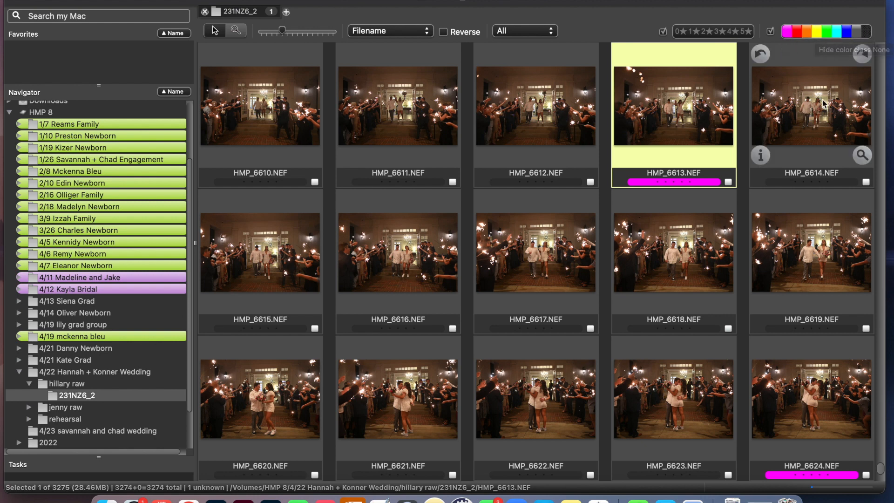
Hide the photos with color class None and review the remaining magenta picks in the contact sheet.
click(866, 29)
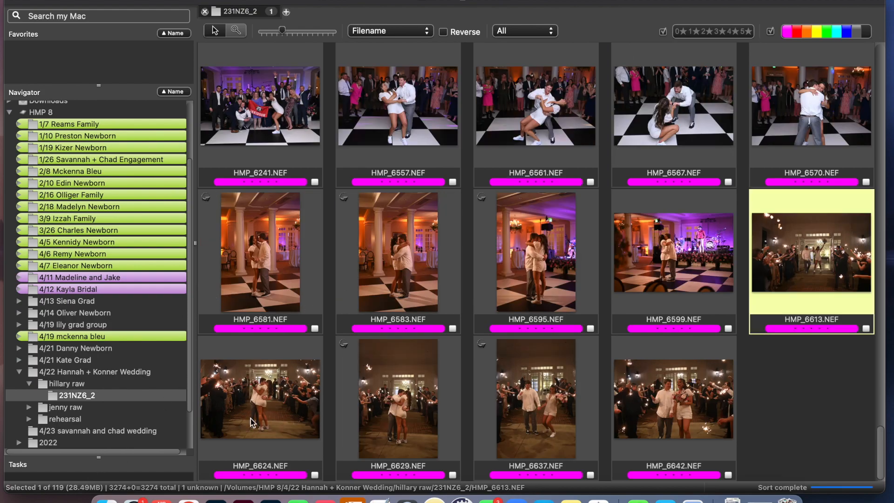
scroll(520, 390, up, 20)
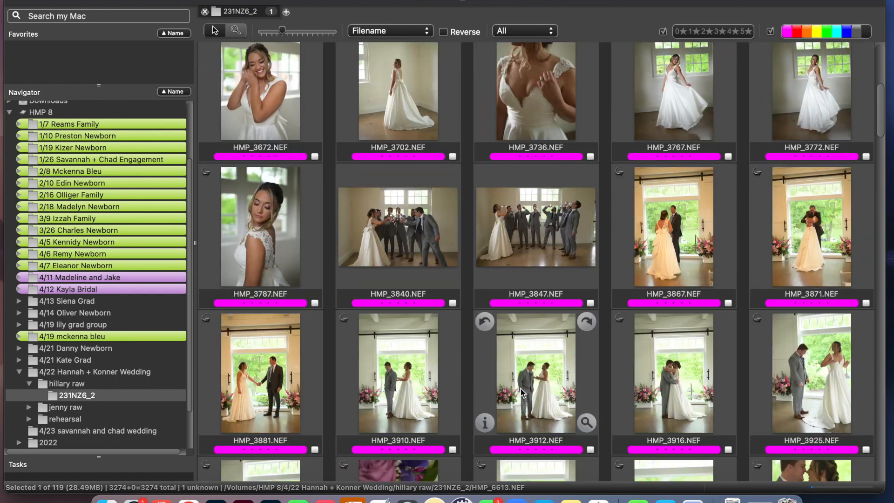
scroll(521, 392, up, 6)
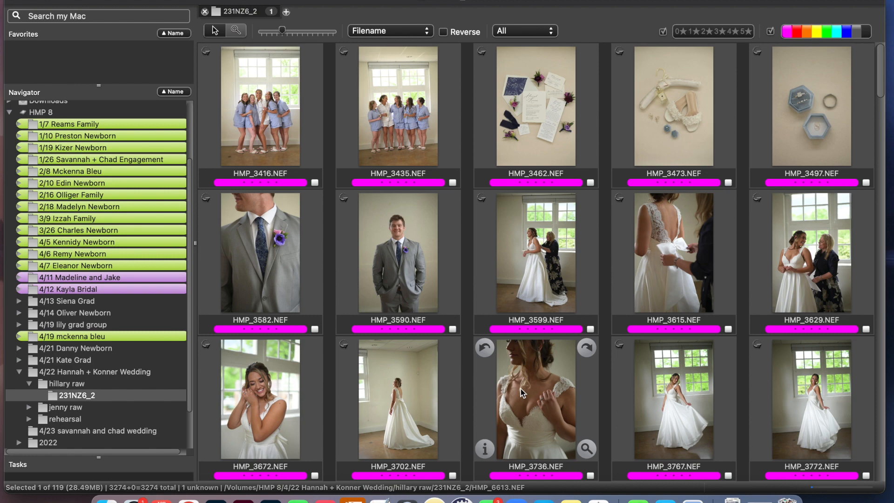
scroll(520, 388, down, 14)
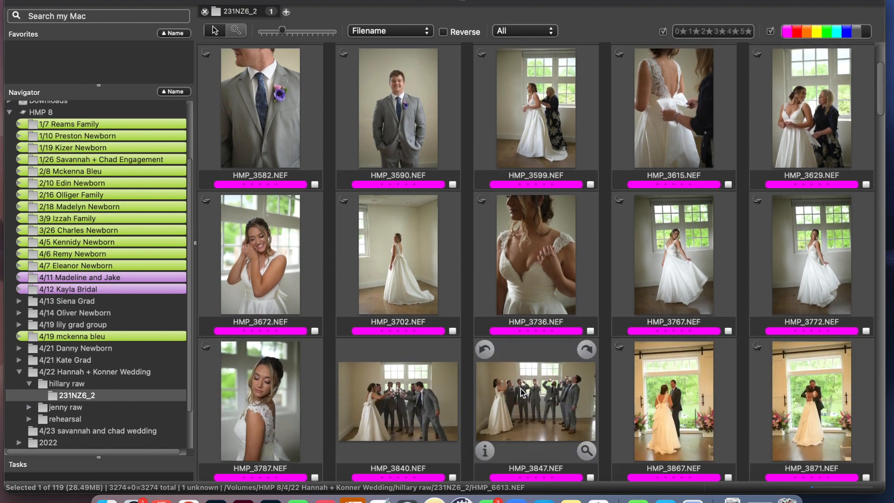
Look through the filtered NEF picks from the portraits to the reception and return to the first photo.
scroll(521, 388, down, 15)
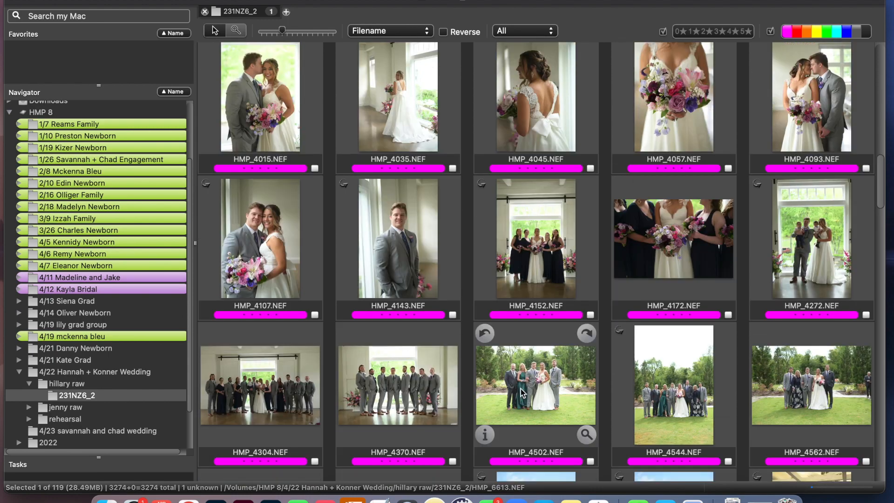
scroll(520, 391, down, 20)
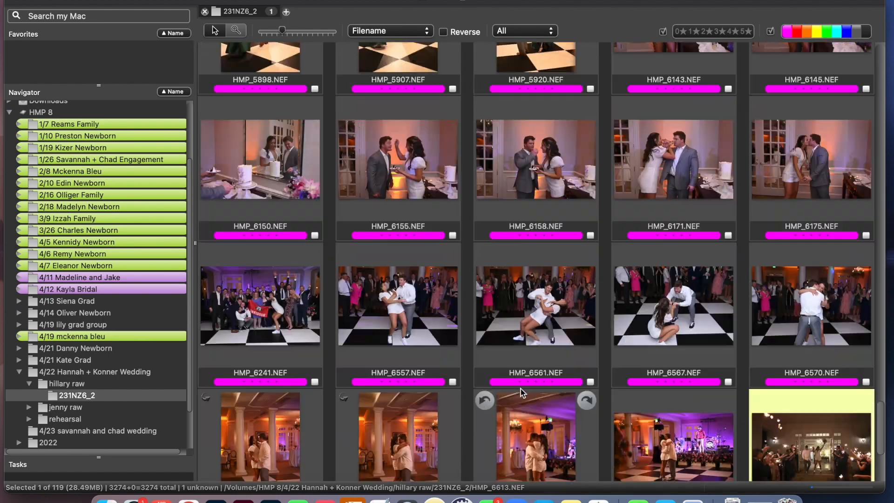
key(Home)
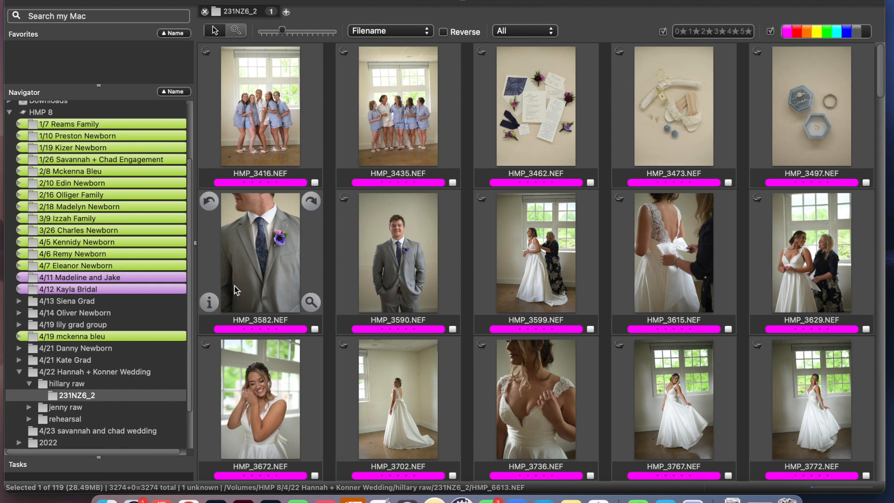
Open the second photographer's 100CANON folder as a contact sheet and add the 101CANON folder to that same sheet.
click(29, 407)
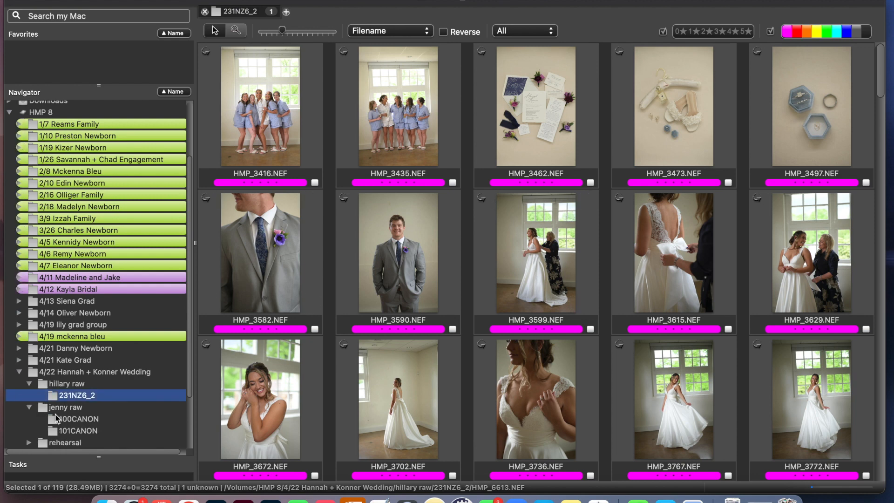
click(78, 420)
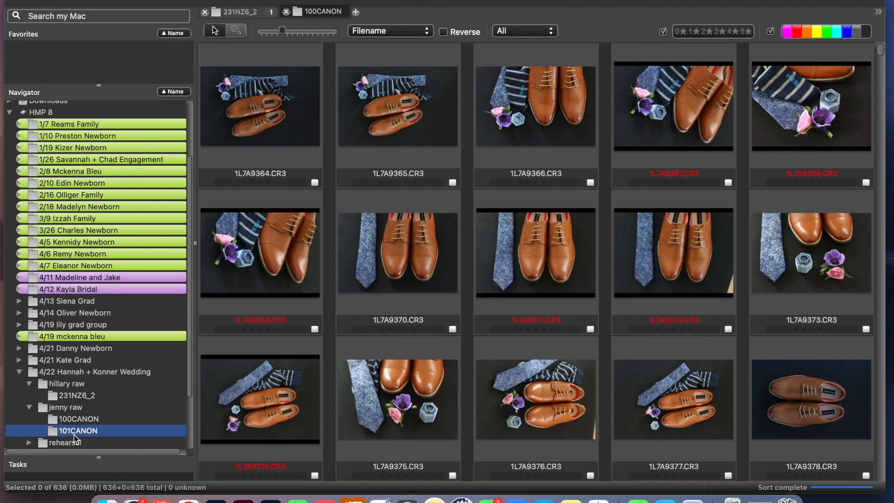
click(75, 432)
right_click(74, 435)
click(131, 400)
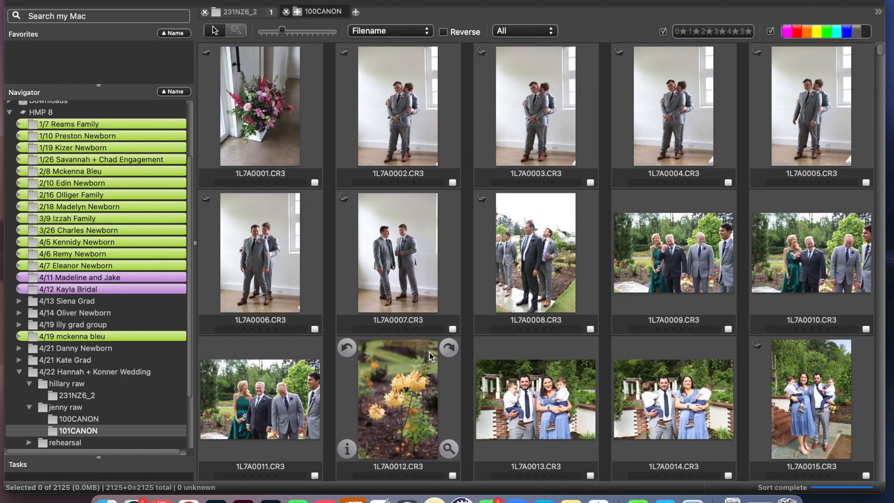
Sort the combined CR3 contact sheet by Capture Time and show only the magenta picks.
scroll(429, 353, down, 2)
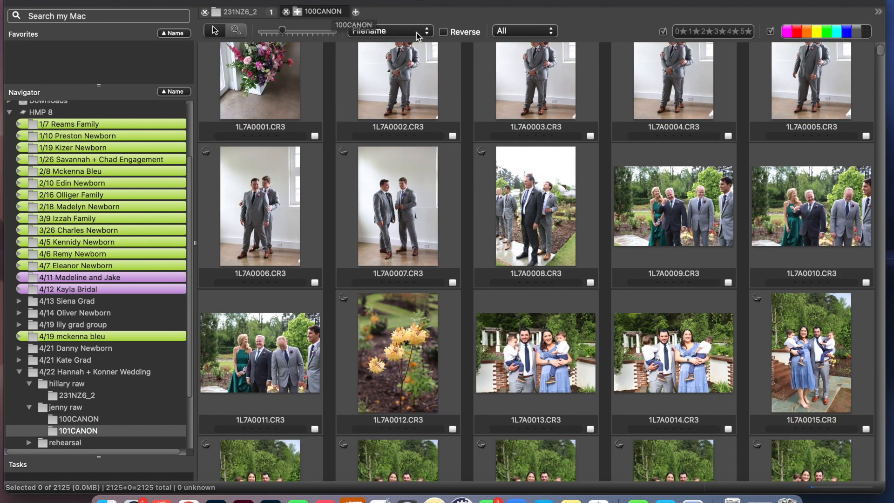
mouse_move(420, 244)
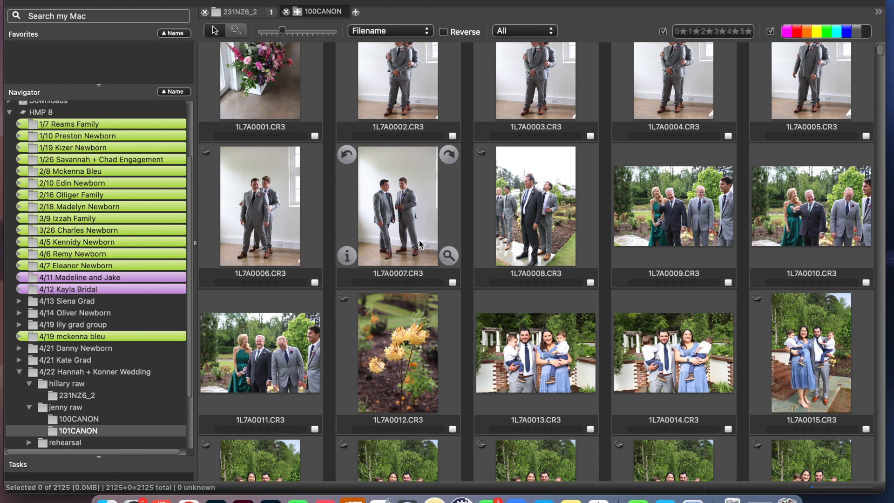
click(427, 31)
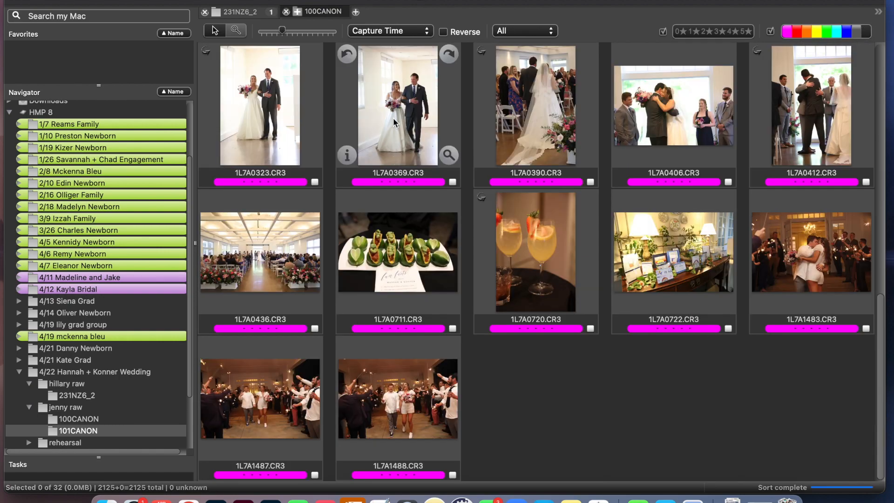
Review the second photographer's magenta picks in capture order, from the groom's detail shots to the sparkler exit.
scroll(420, 186, up, 15)
scroll(420, 187, up, 3)
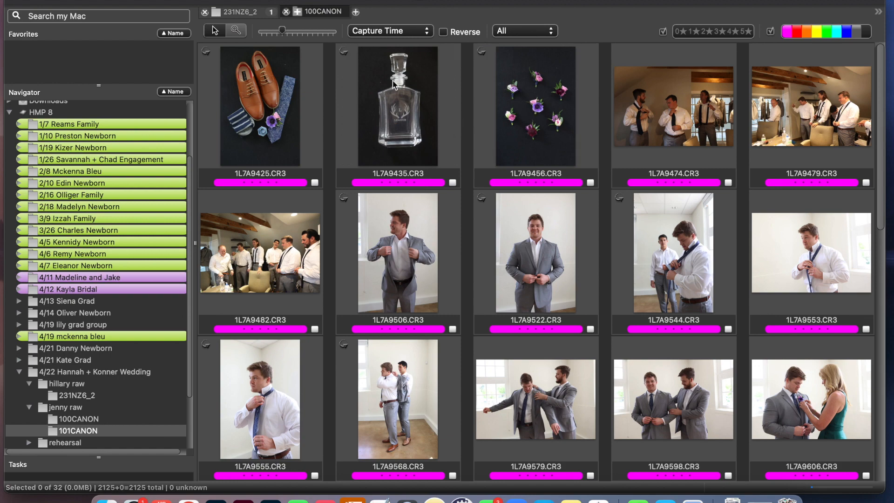
scroll(652, 283, down, 5)
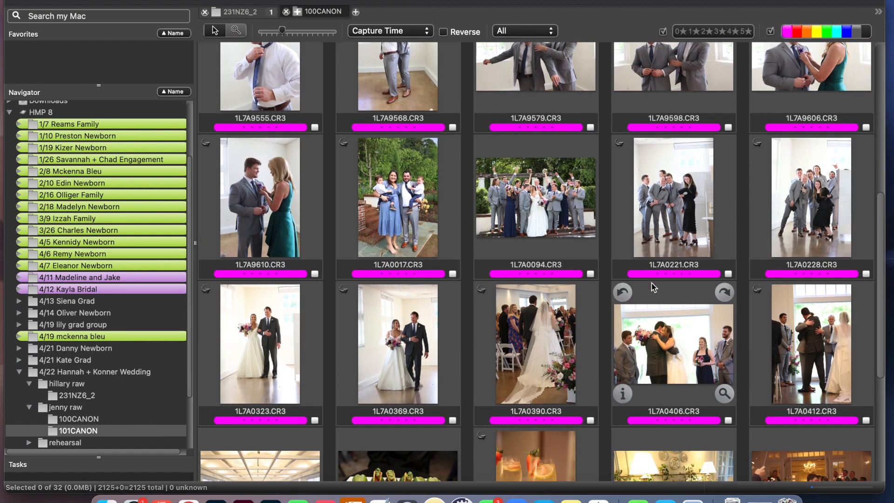
scroll(651, 283, down, 4)
scroll(652, 283, up, 2)
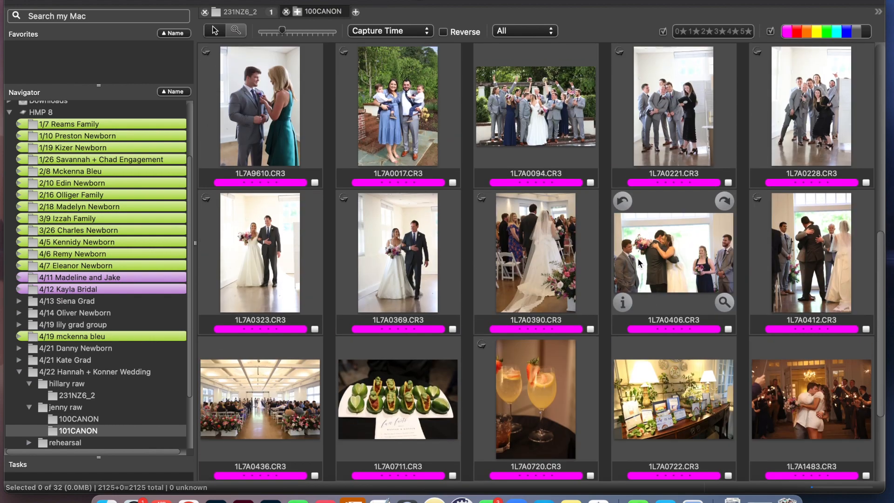
scroll(527, 367, down, 2)
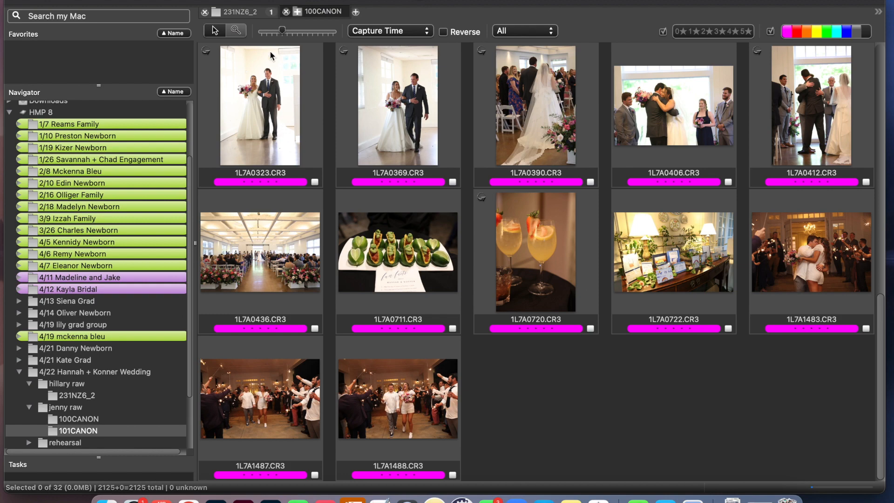
Close the separate 231NZ6_2 contact sheet and add the 231NZ6_2 folder to the current 100CANON and 101CANON contact sheet.
click(253, 17)
click(284, 11)
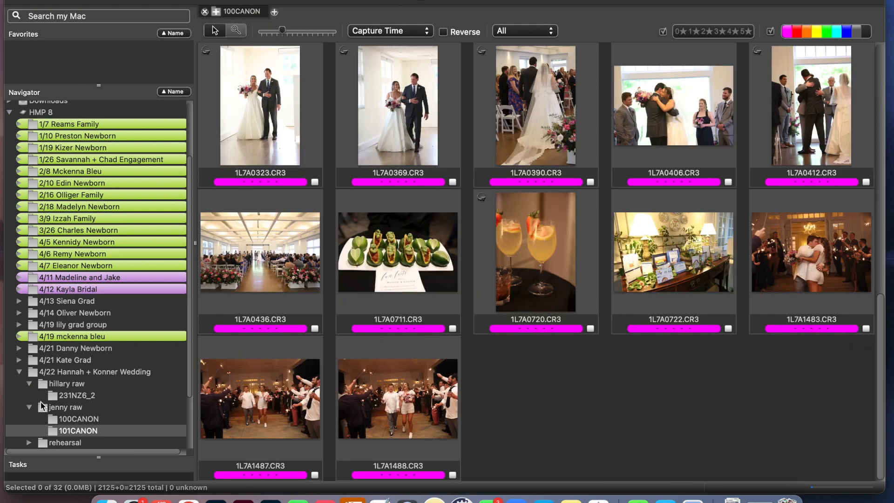
click(71, 395)
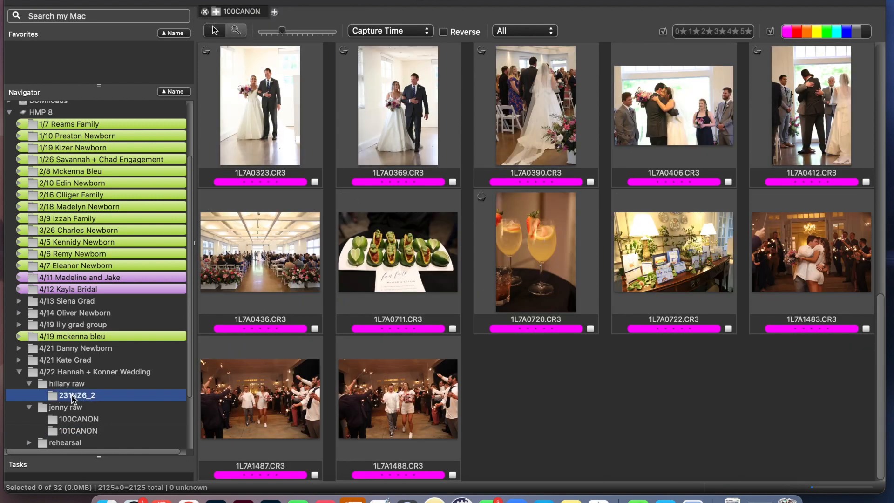
right_click(72, 395)
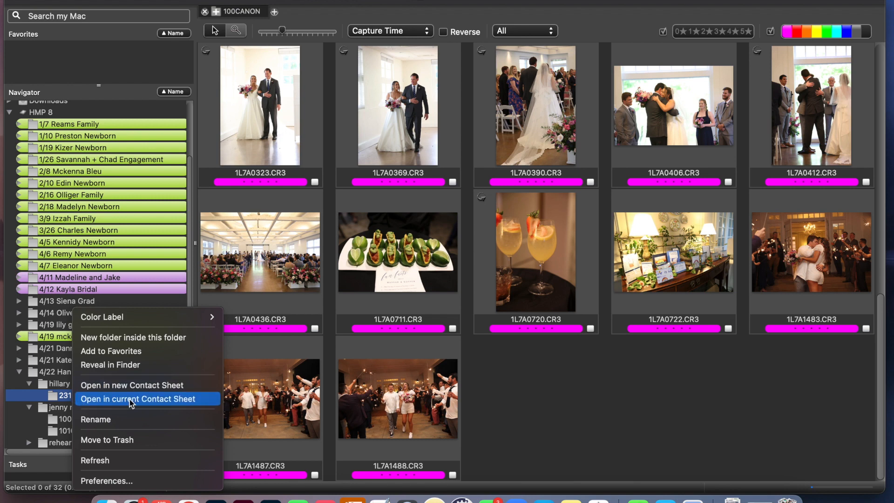
click(156, 400)
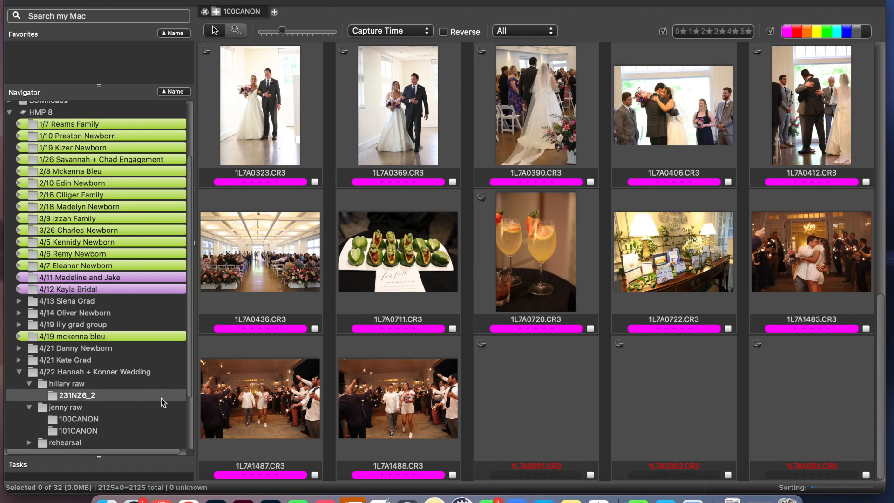
scroll(448, 244, down, 10)
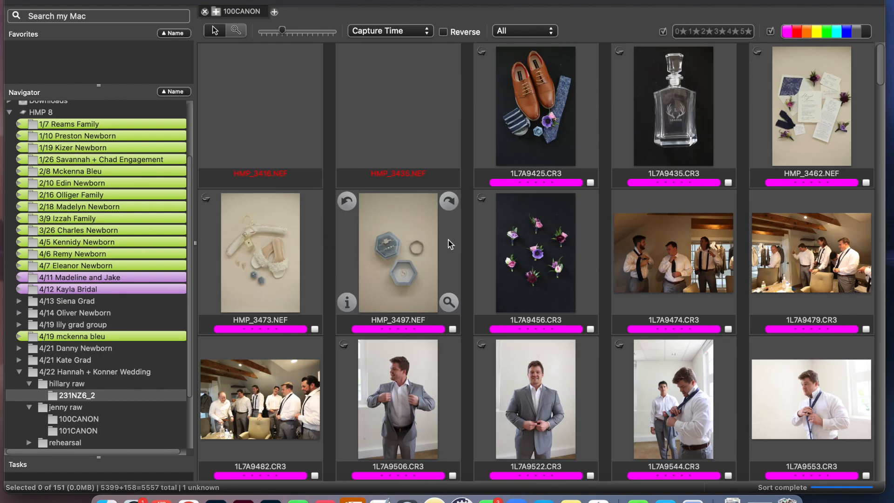
scroll(450, 244, up, 10)
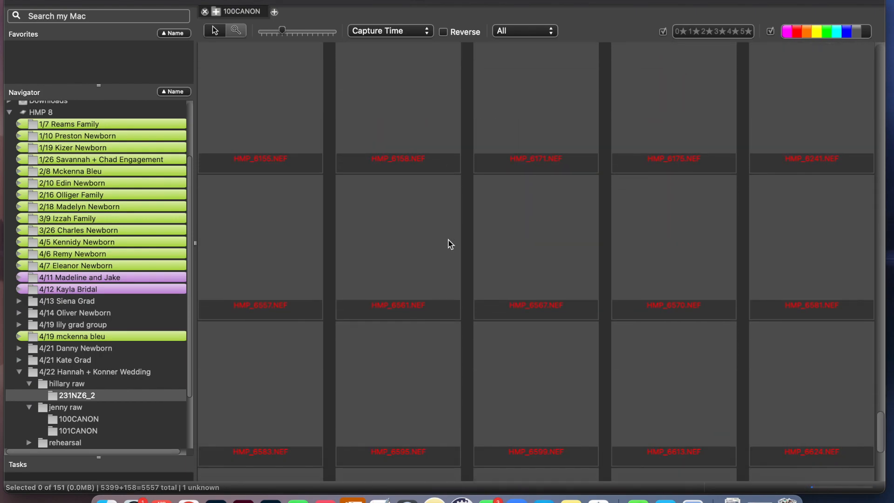